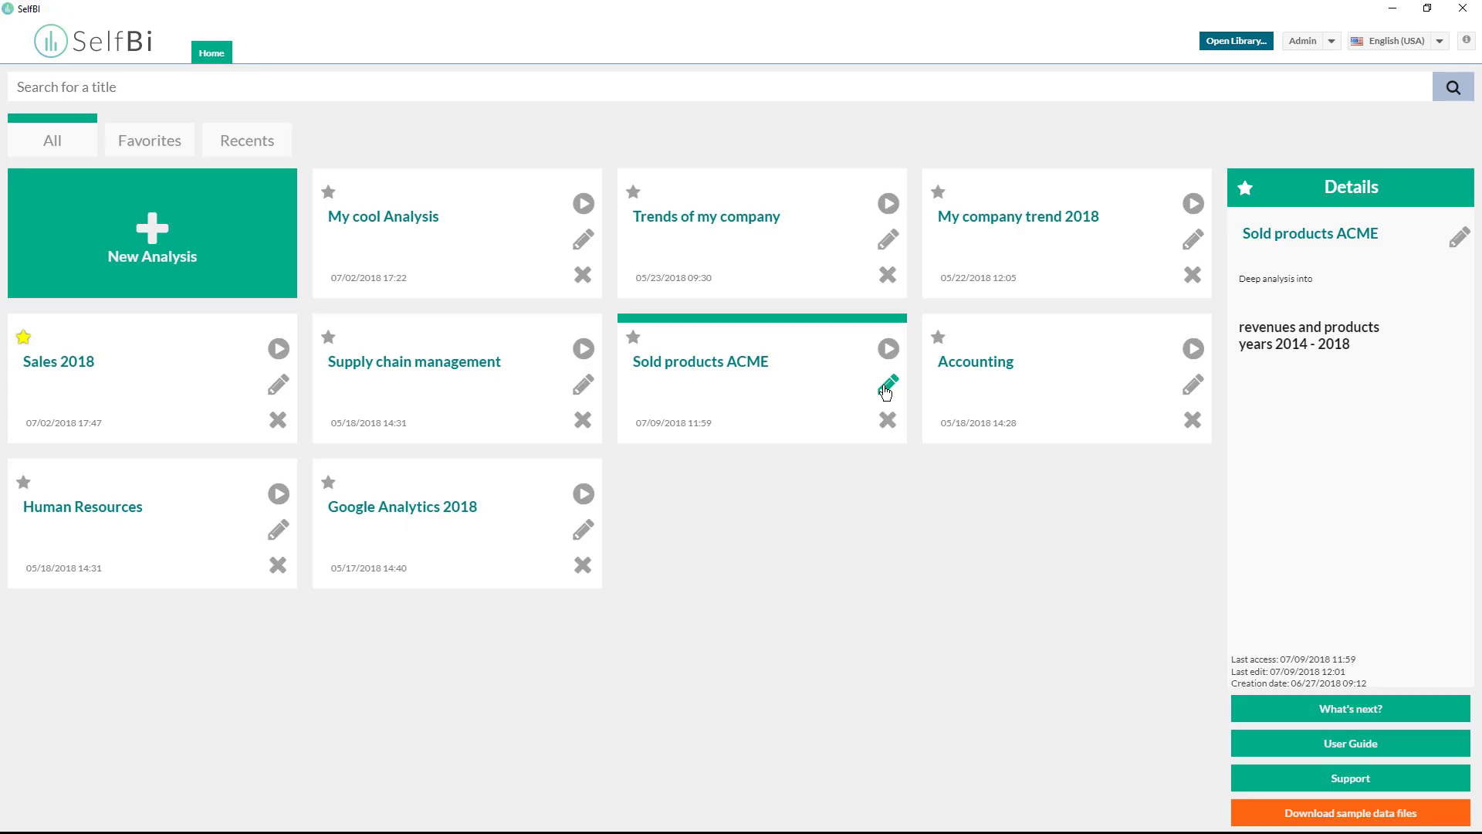
Open the Sold products ACME analysis in the editor
left_click(885, 391)
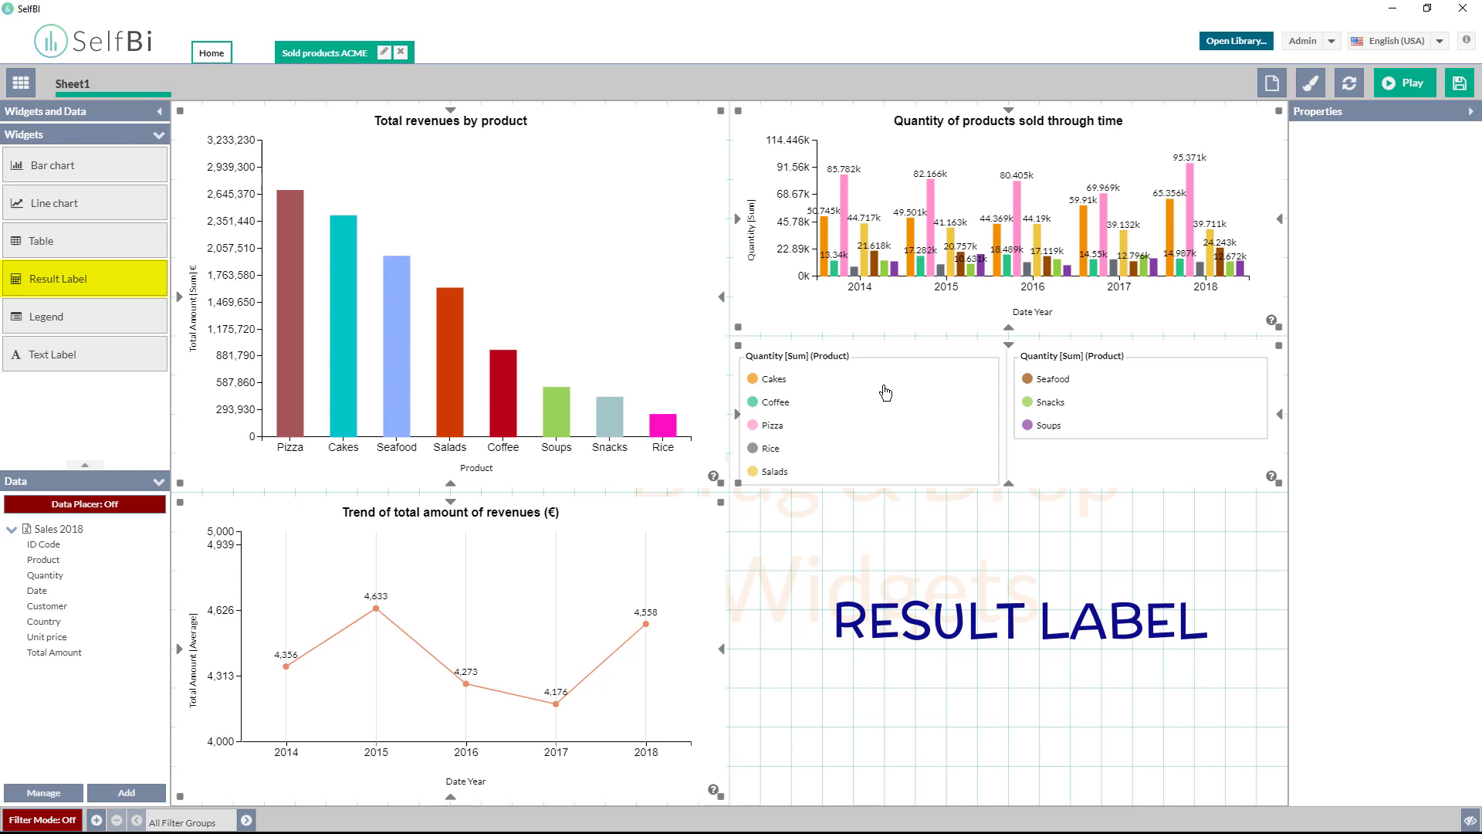
Add a result label in the empty lower-right area showing Quantity, summed to 1,263,600
left_click_drag(89, 280, 999, 570)
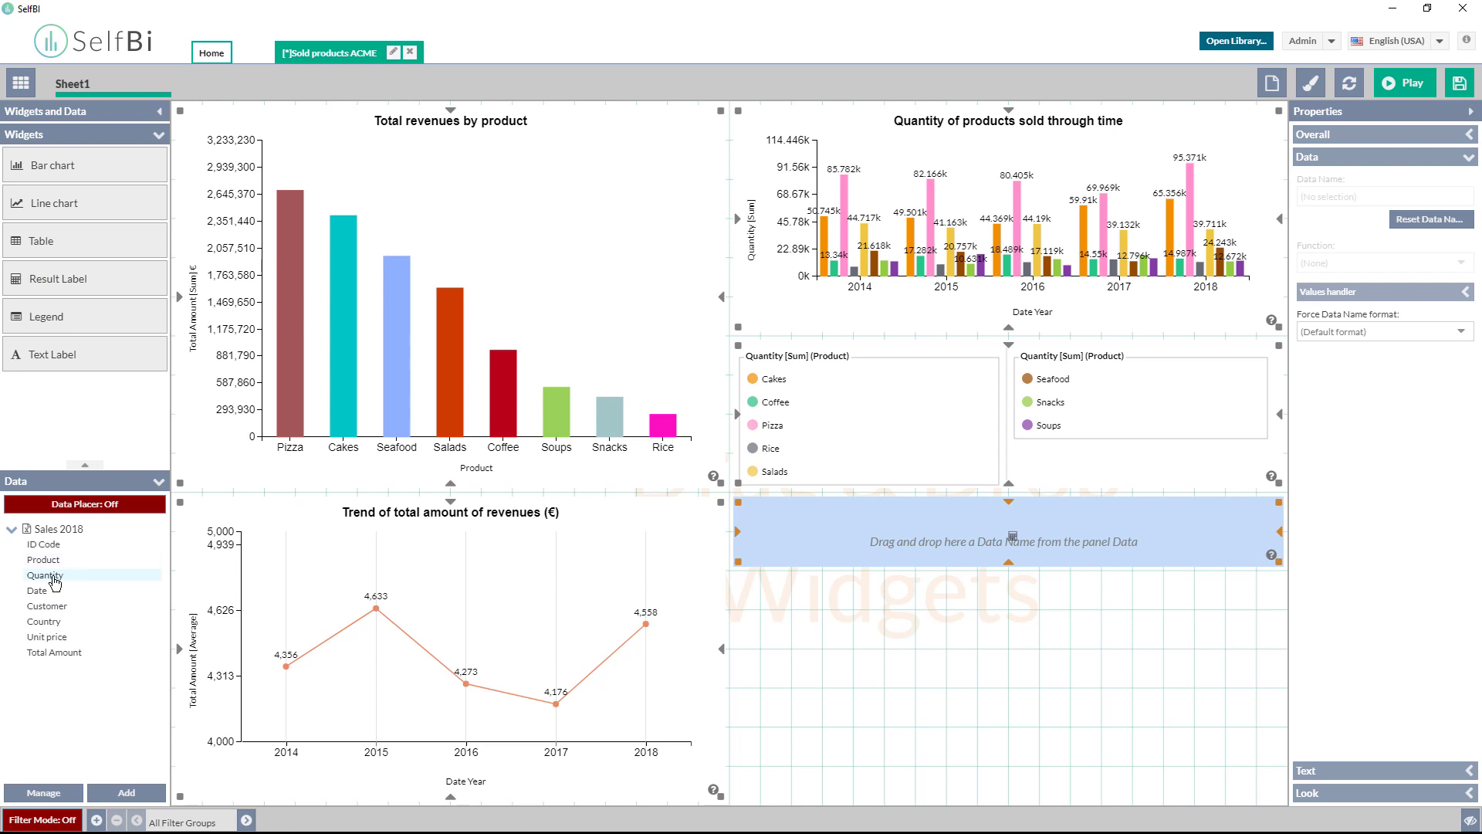
left_click_drag(46, 576, 952, 542)
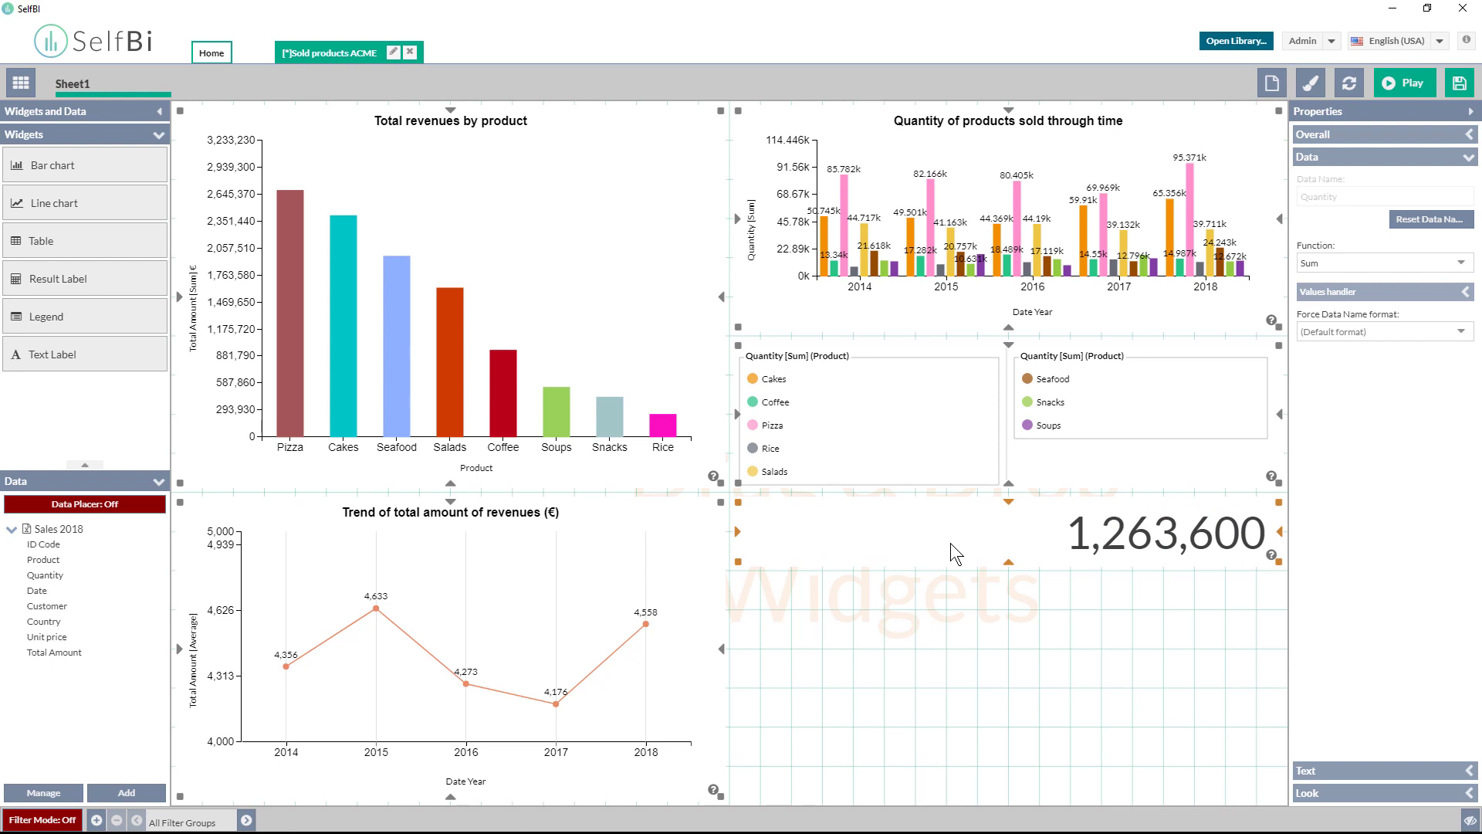
left_click(1040, 609)
left_click(1049, 530)
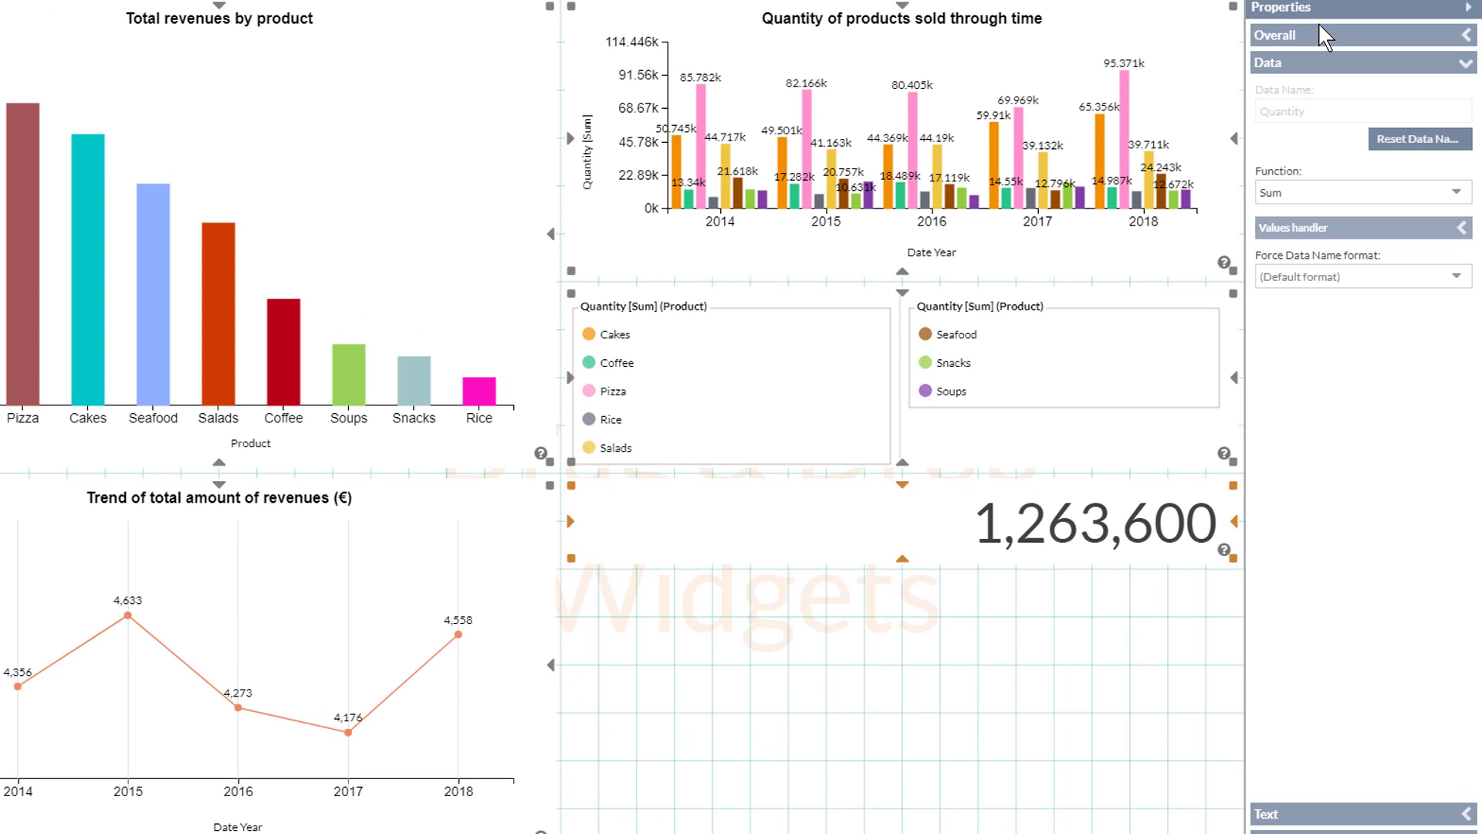
left_click(1325, 36)
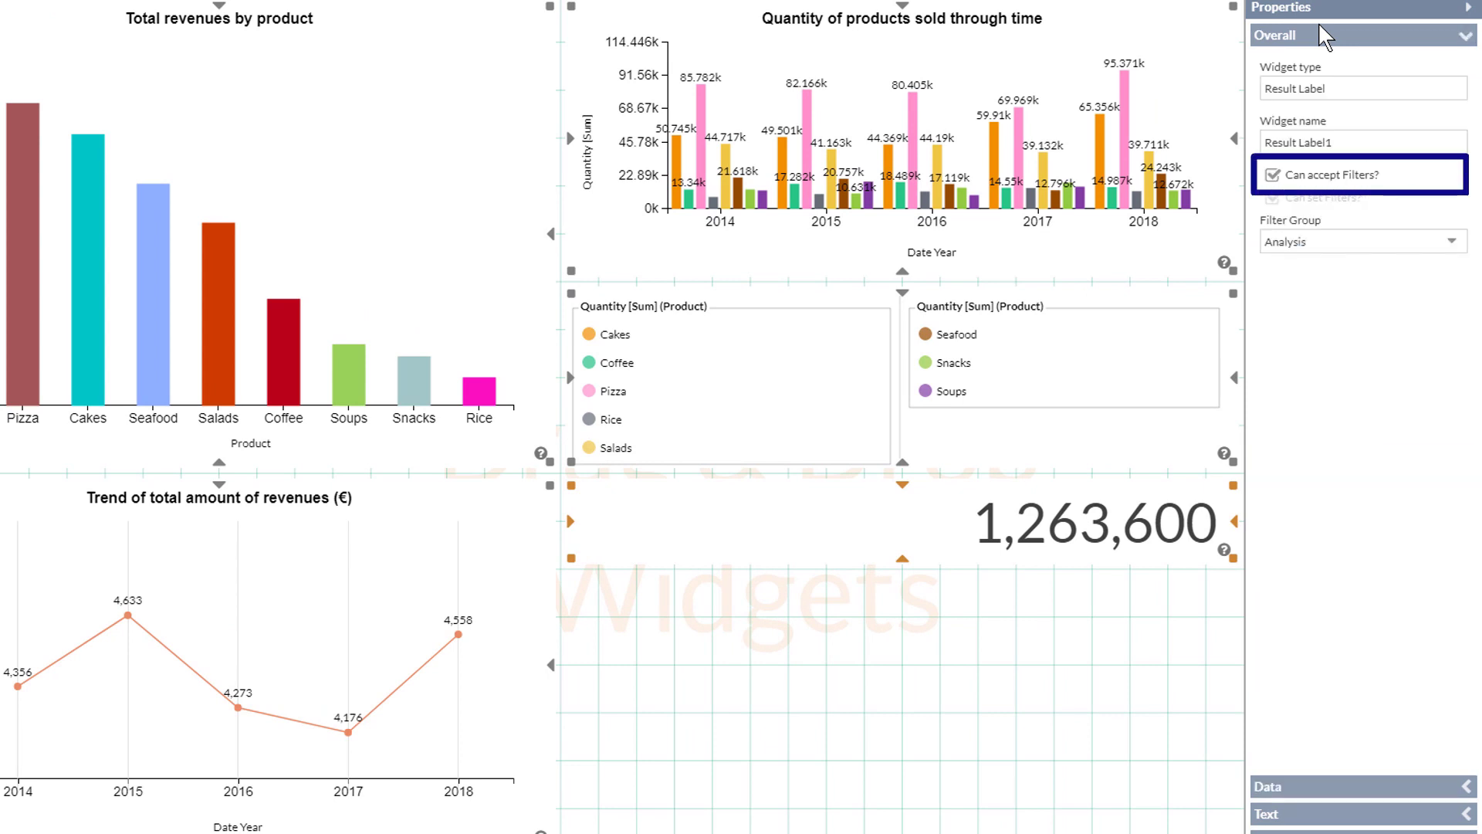
left_click(1344, 786)
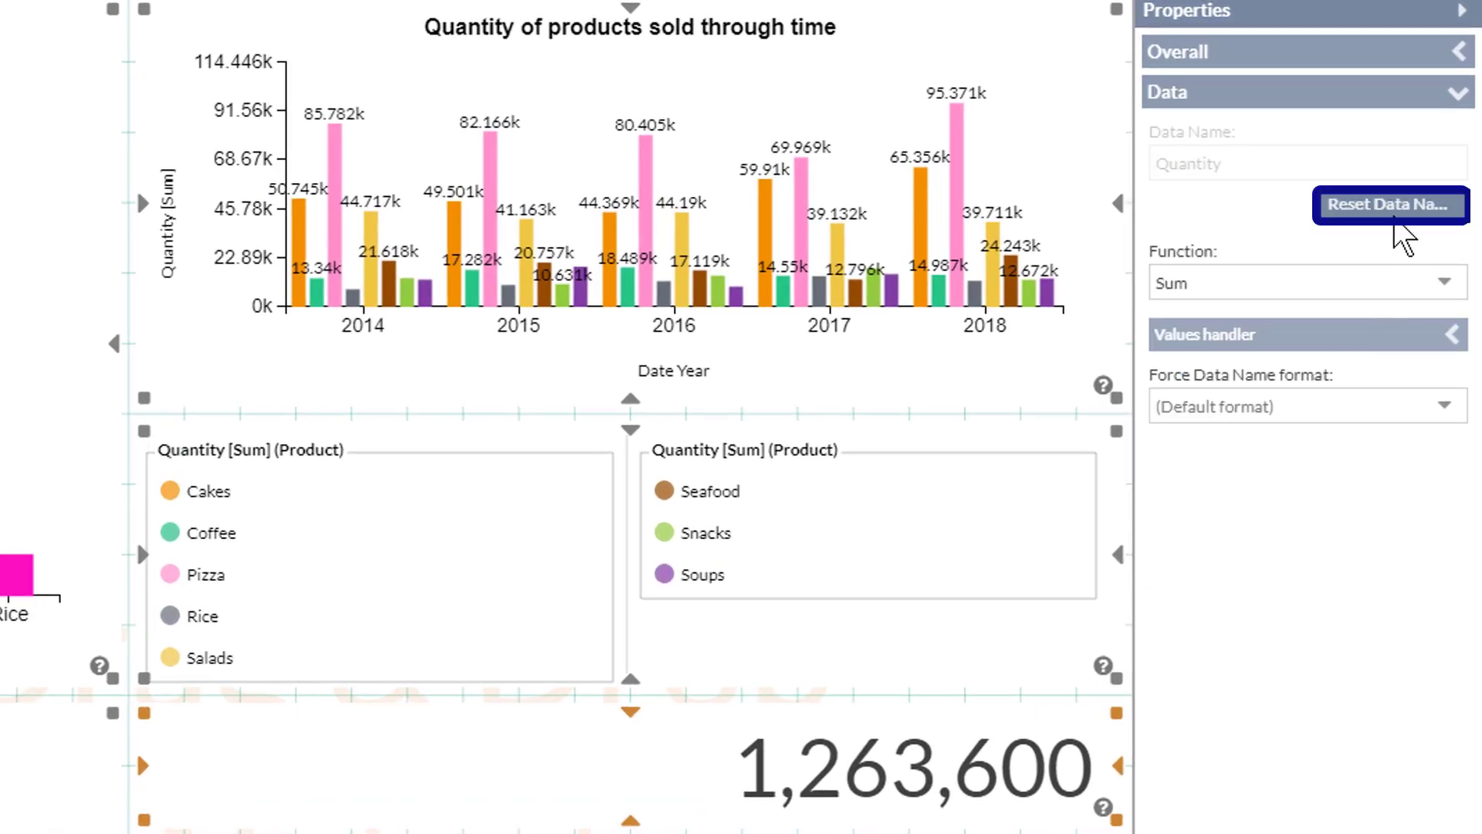
left_click(1389, 207)
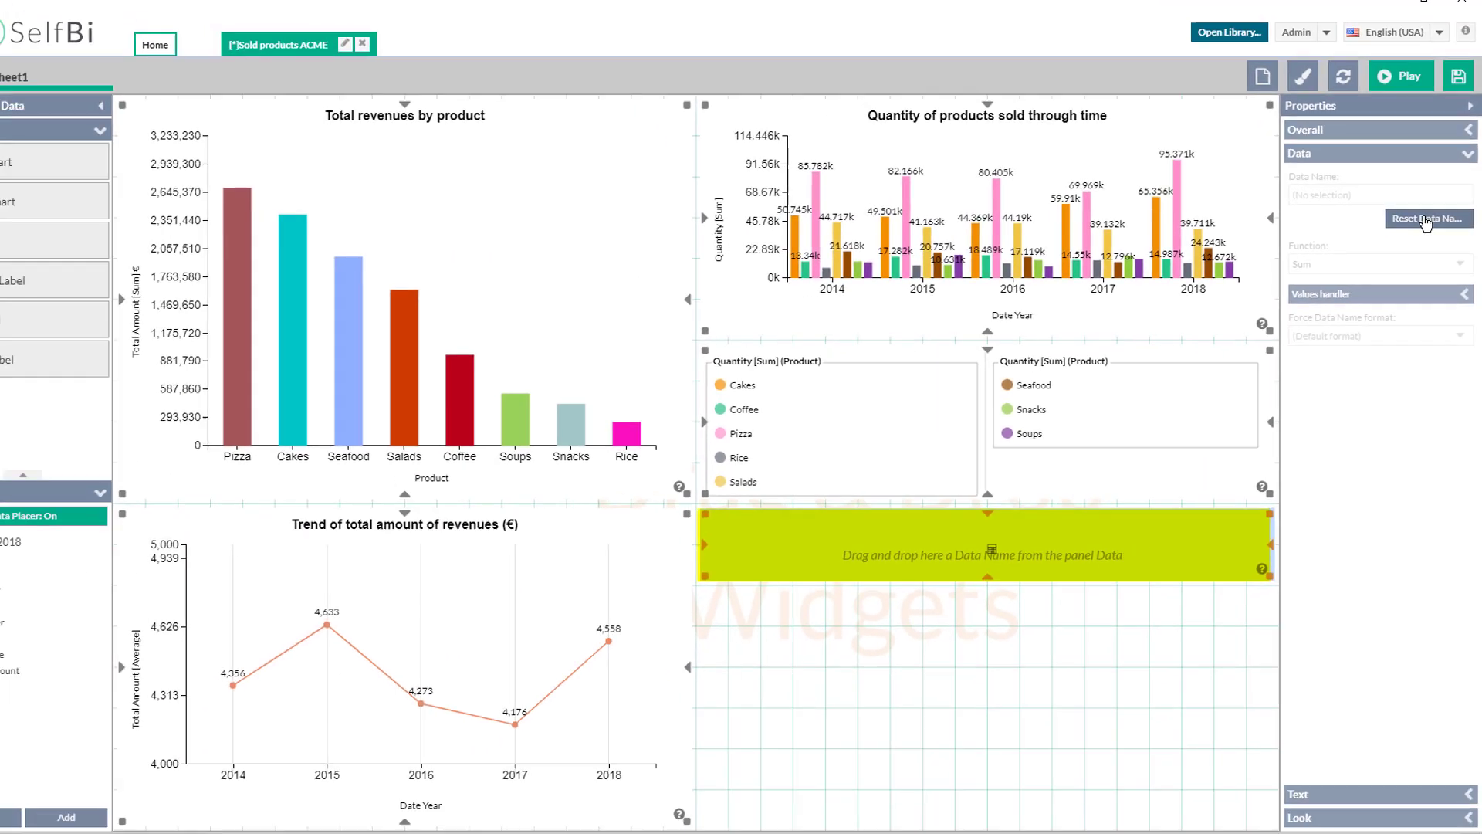
left_click_drag(45, 575, 1004, 540)
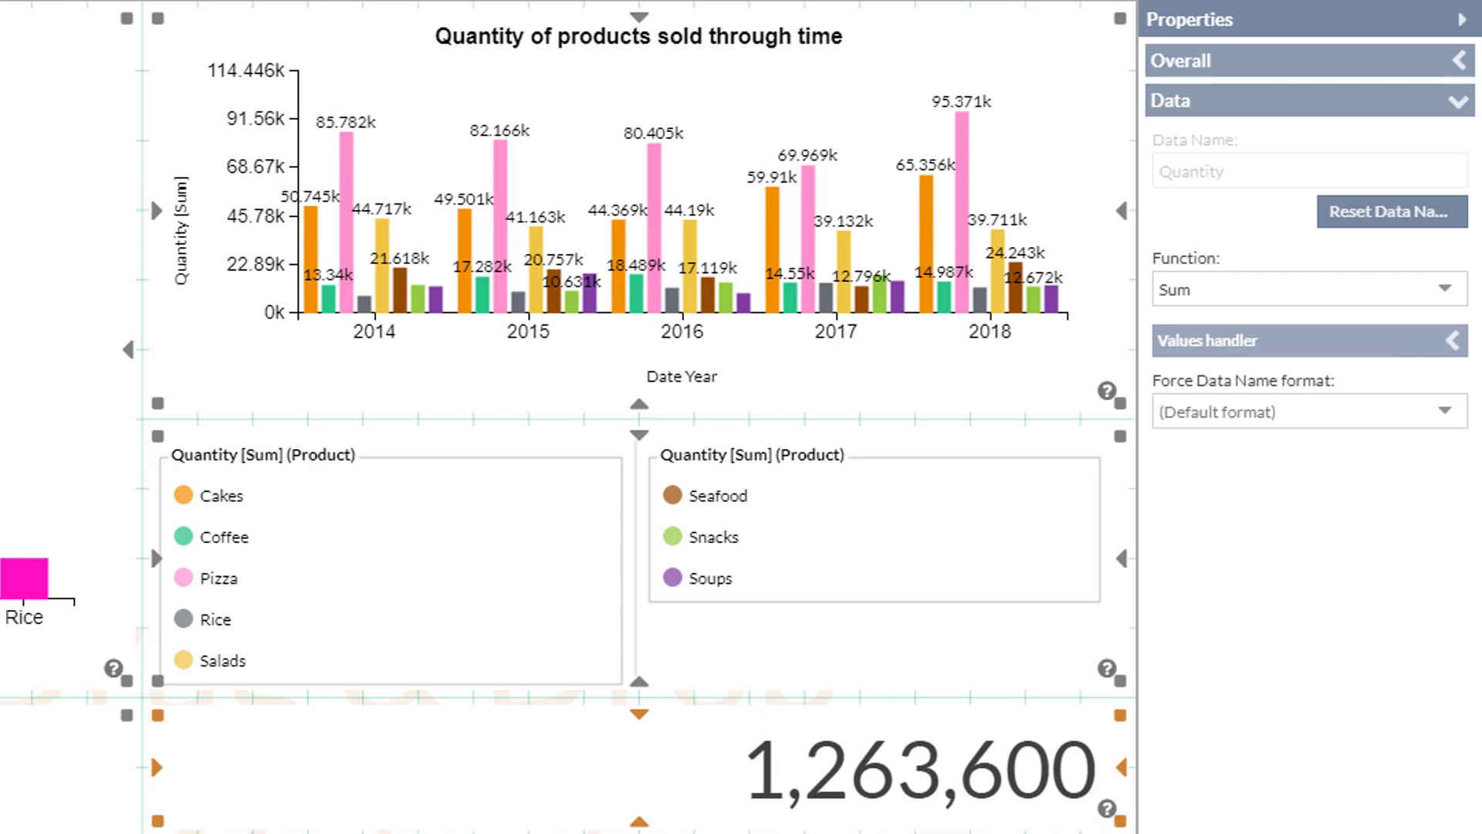
Add the prefix 'Quantity:' and suffix 'pieces' so the label reads 'Quantity: 1,263,600 pieces'
left_click(1235, 552)
left_click(1214, 197)
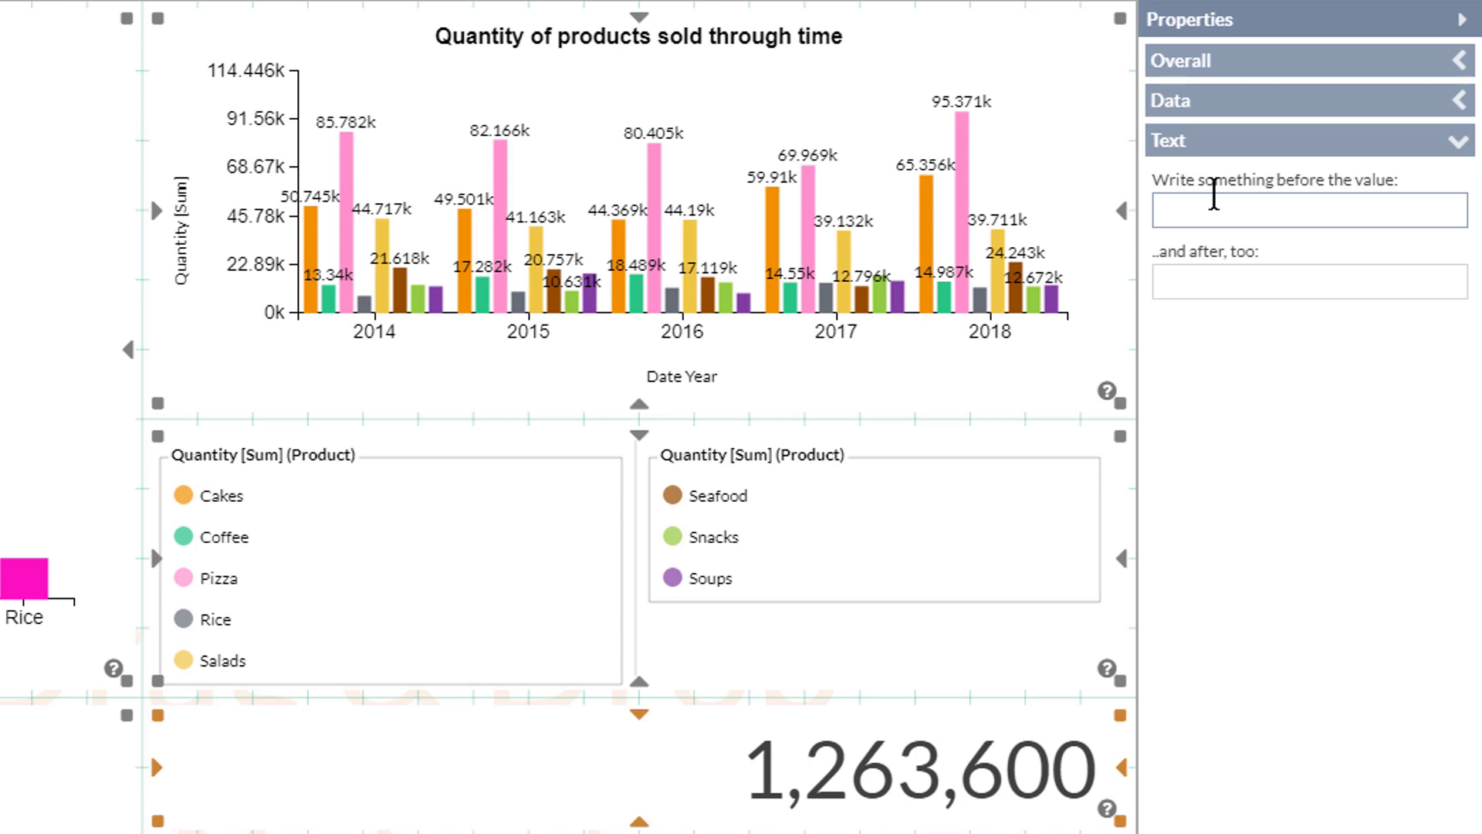
type("Quan")
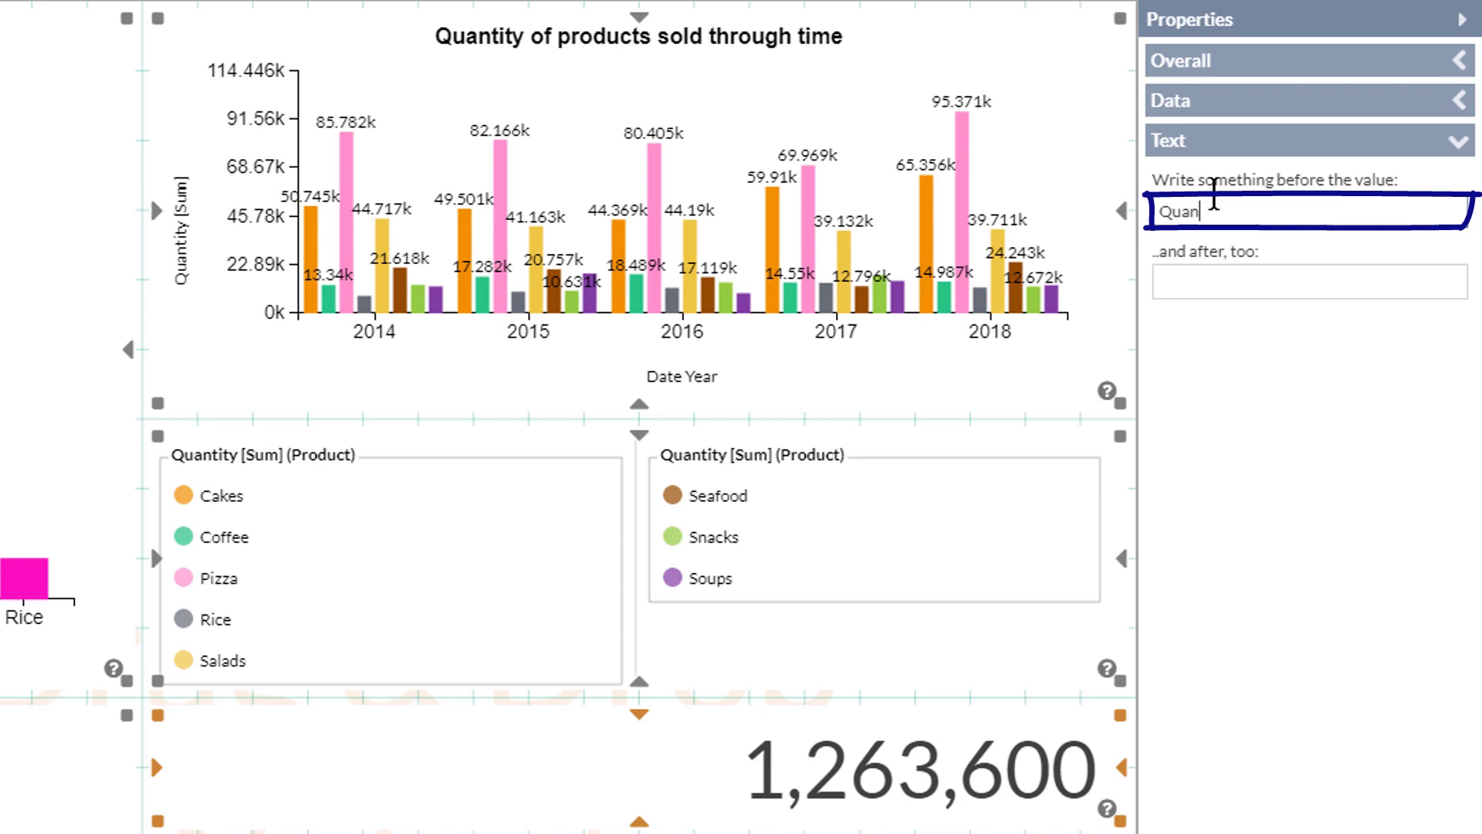
type("tity:")
key("Tab")
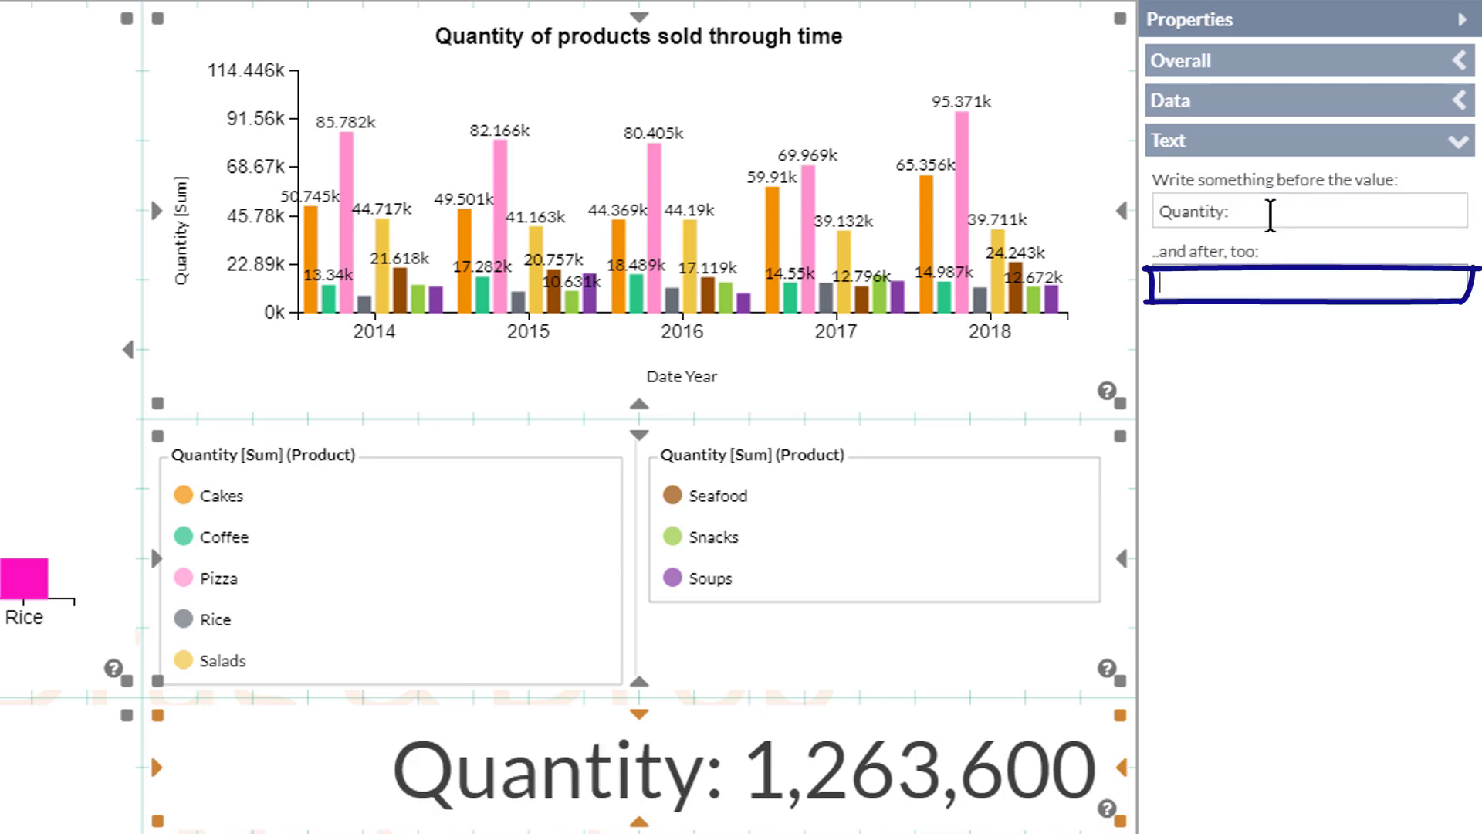
type("pieces")
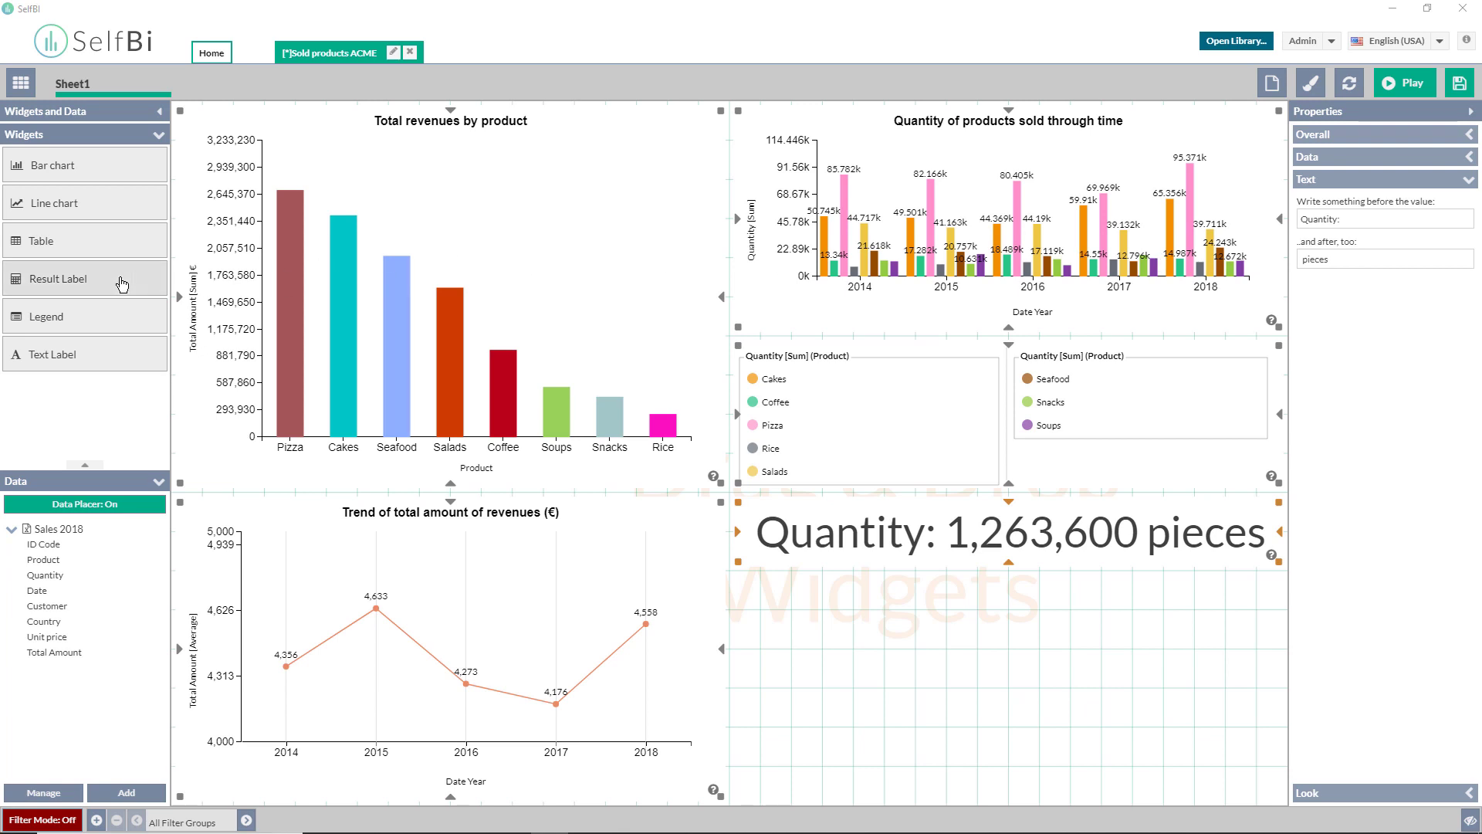
Add a second label 'Selected products:' below, showing summed Total Amount of 10,915,458
left_click_drag(122, 284, 1072, 625)
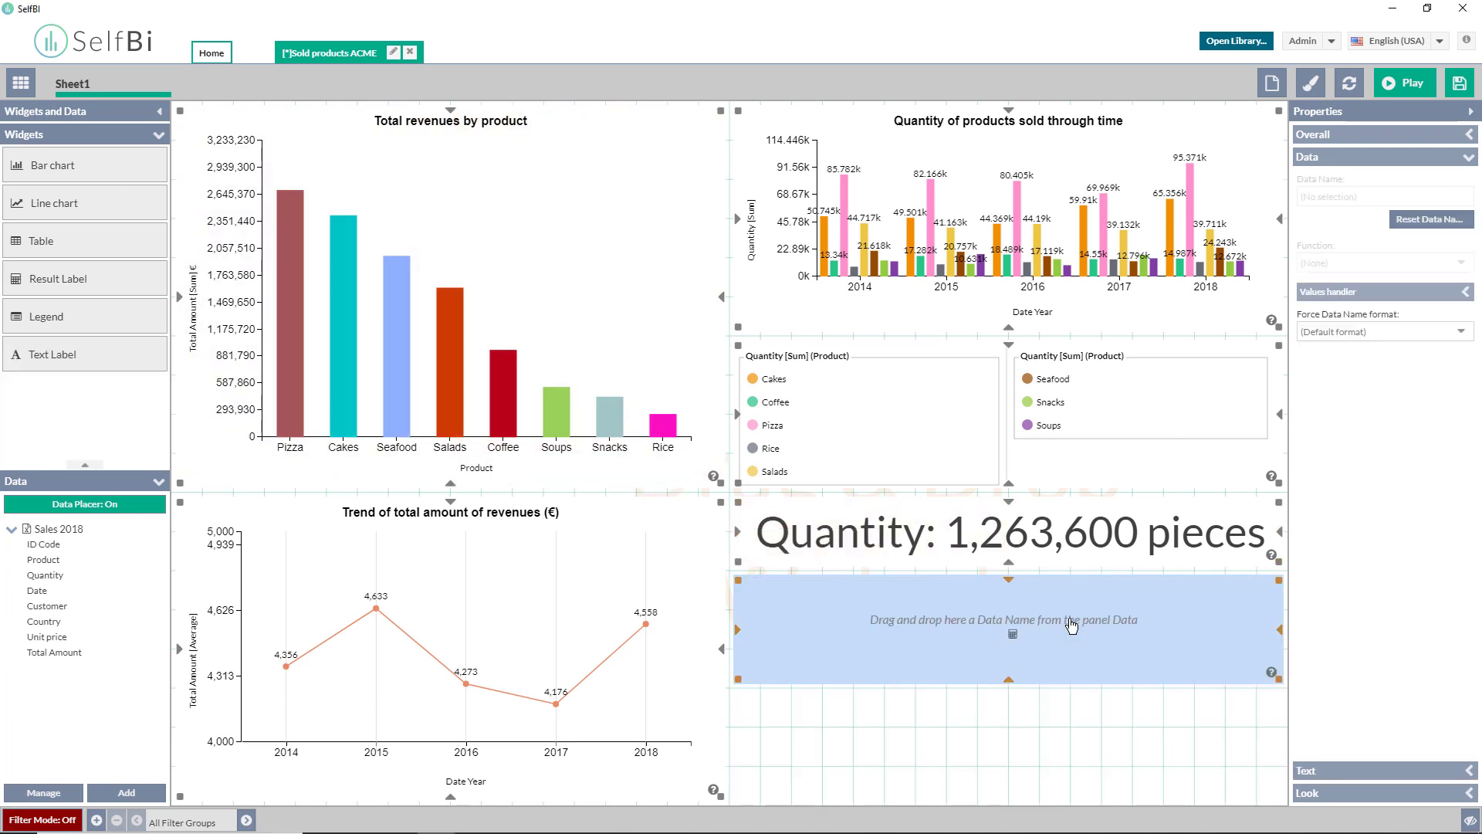
left_click(1339, 771)
left_click(1359, 221)
type("Selected products:")
key("Tab")
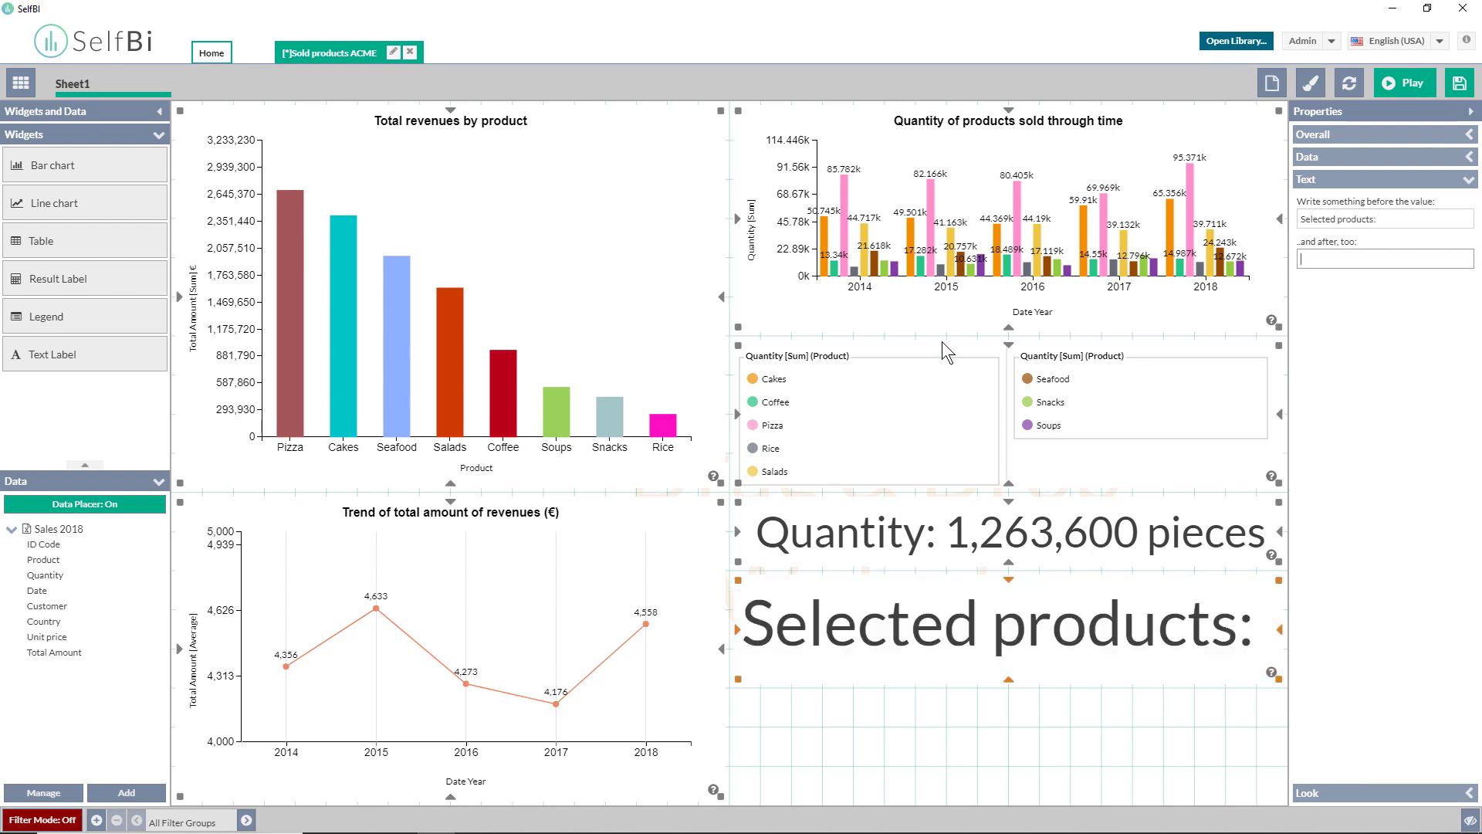
left_click_drag(65, 656, 1077, 649)
left_click(795, 344)
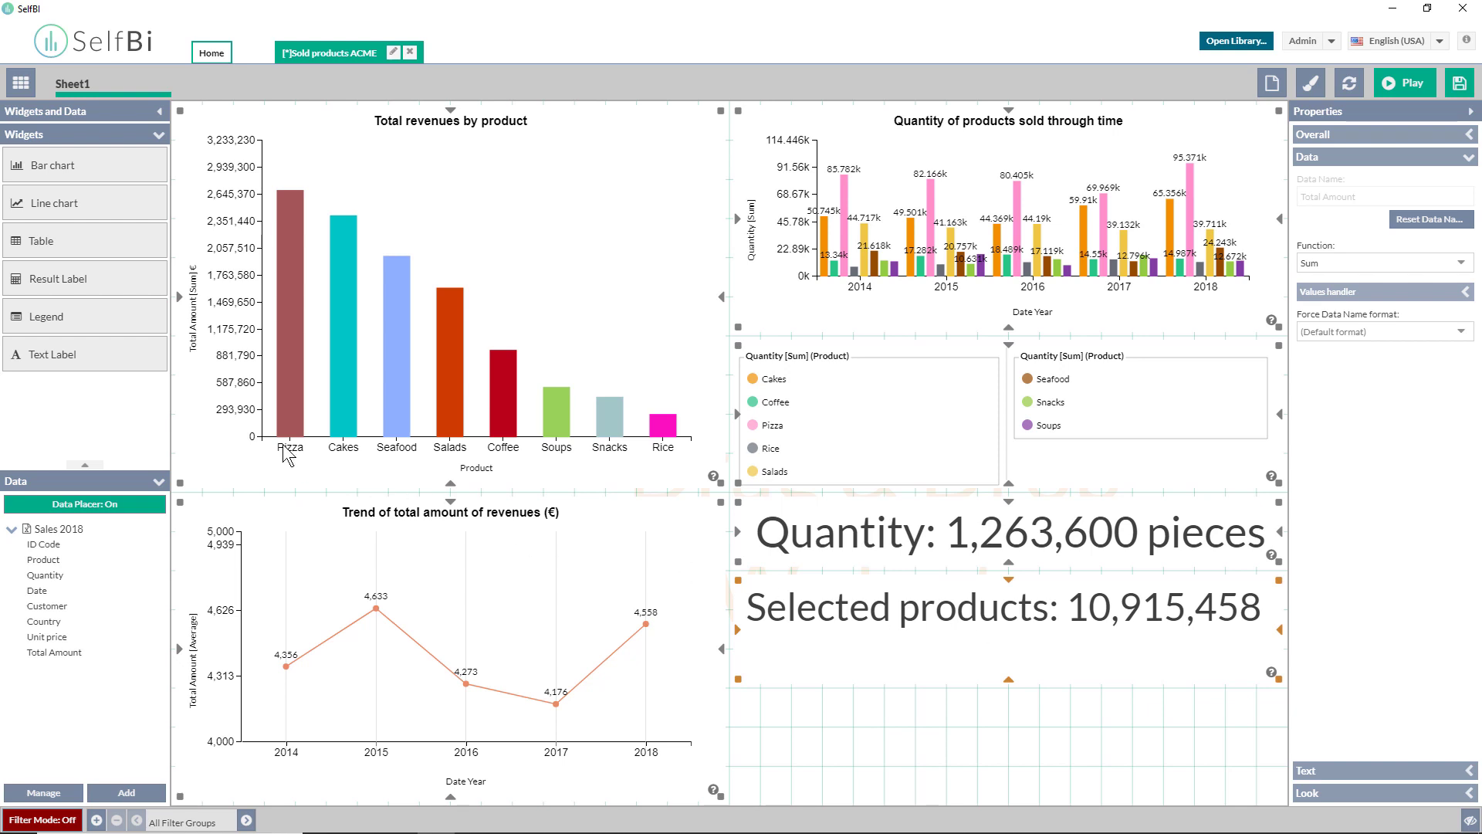
Add a filter-ignoring bottom label 'Total revenues:' with summed Total Amount of 10,915,458
mouse_move(67, 293)
left_mouse_down()
mouse_move(594, 516)
mouse_move(843, 715)
mouse_move(896, 780)
mouse_move(978, 764)
left_mouse_up()
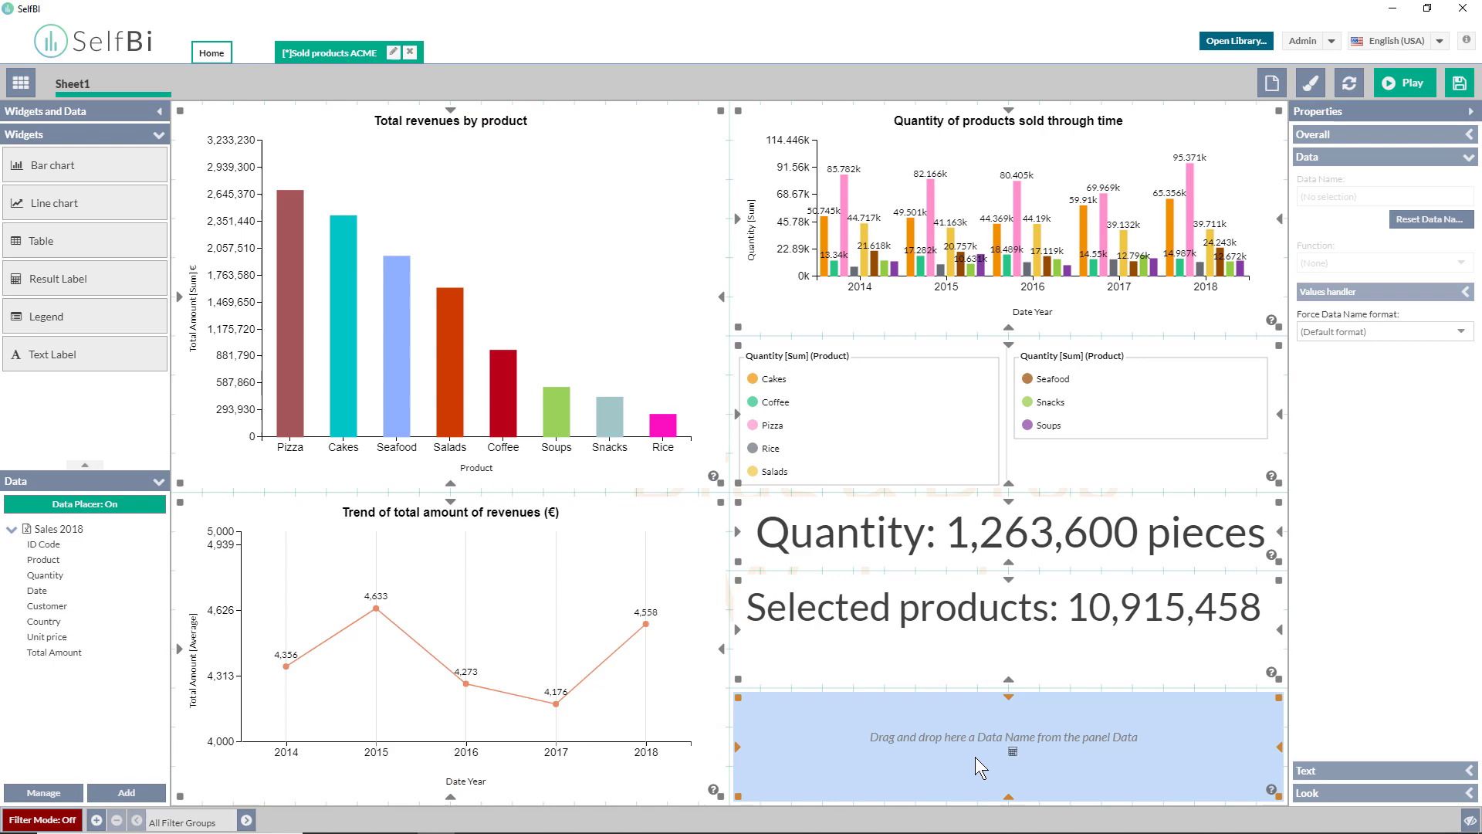
left_click(1321, 134)
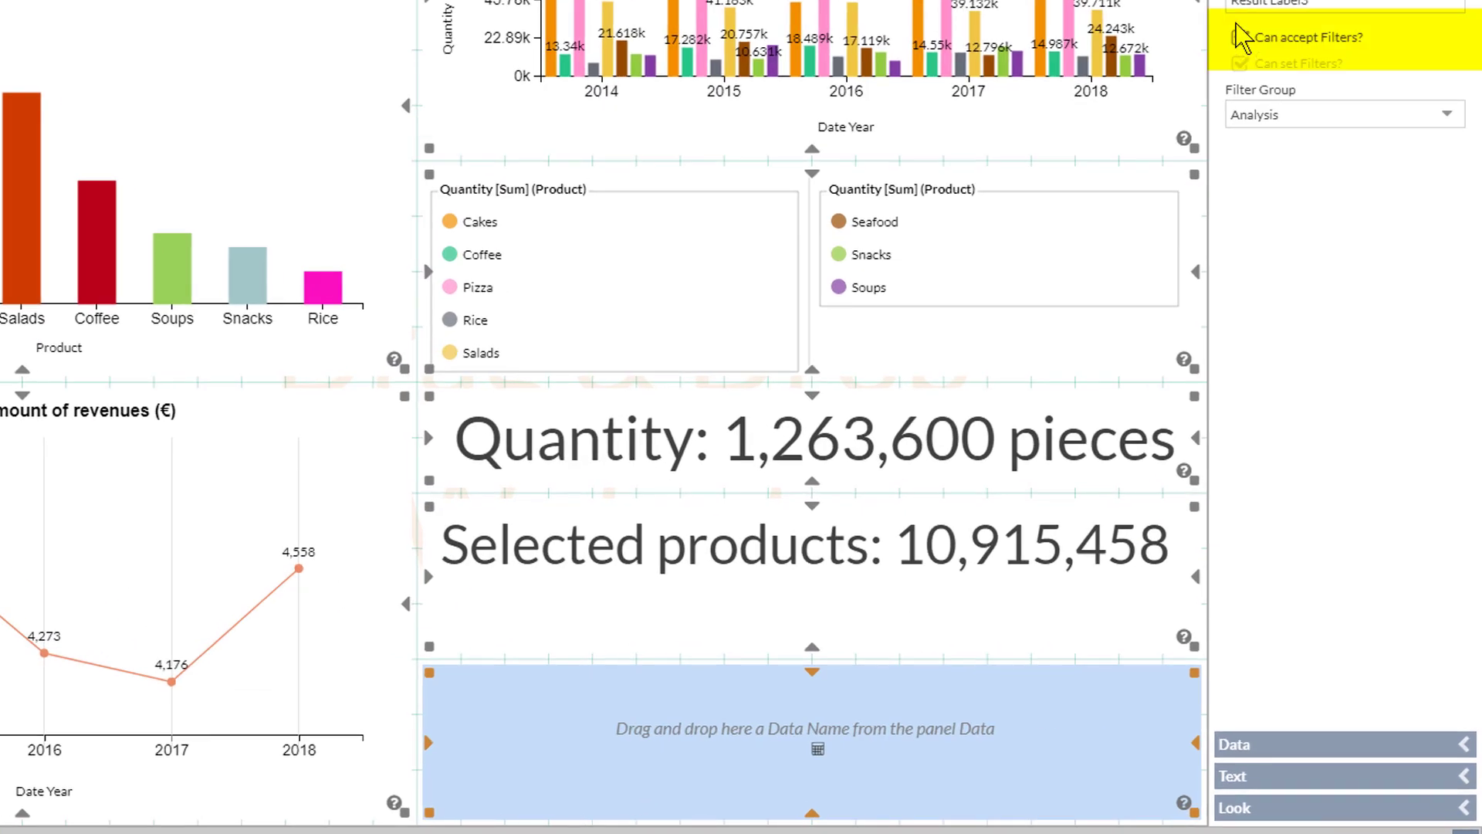
left_click(1311, 248)
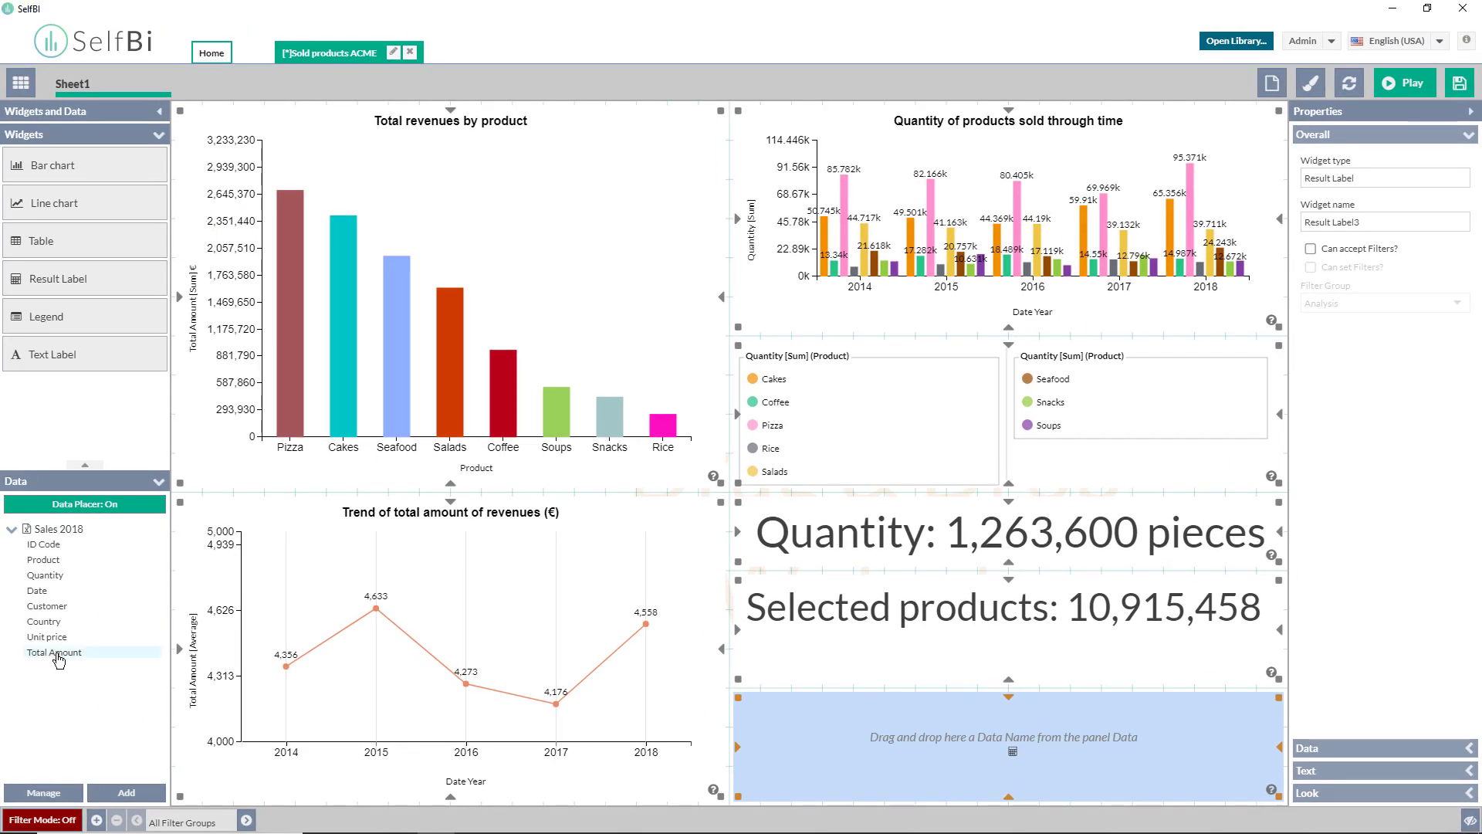
left_click_drag(58, 657, 982, 738)
left_click(850, 359)
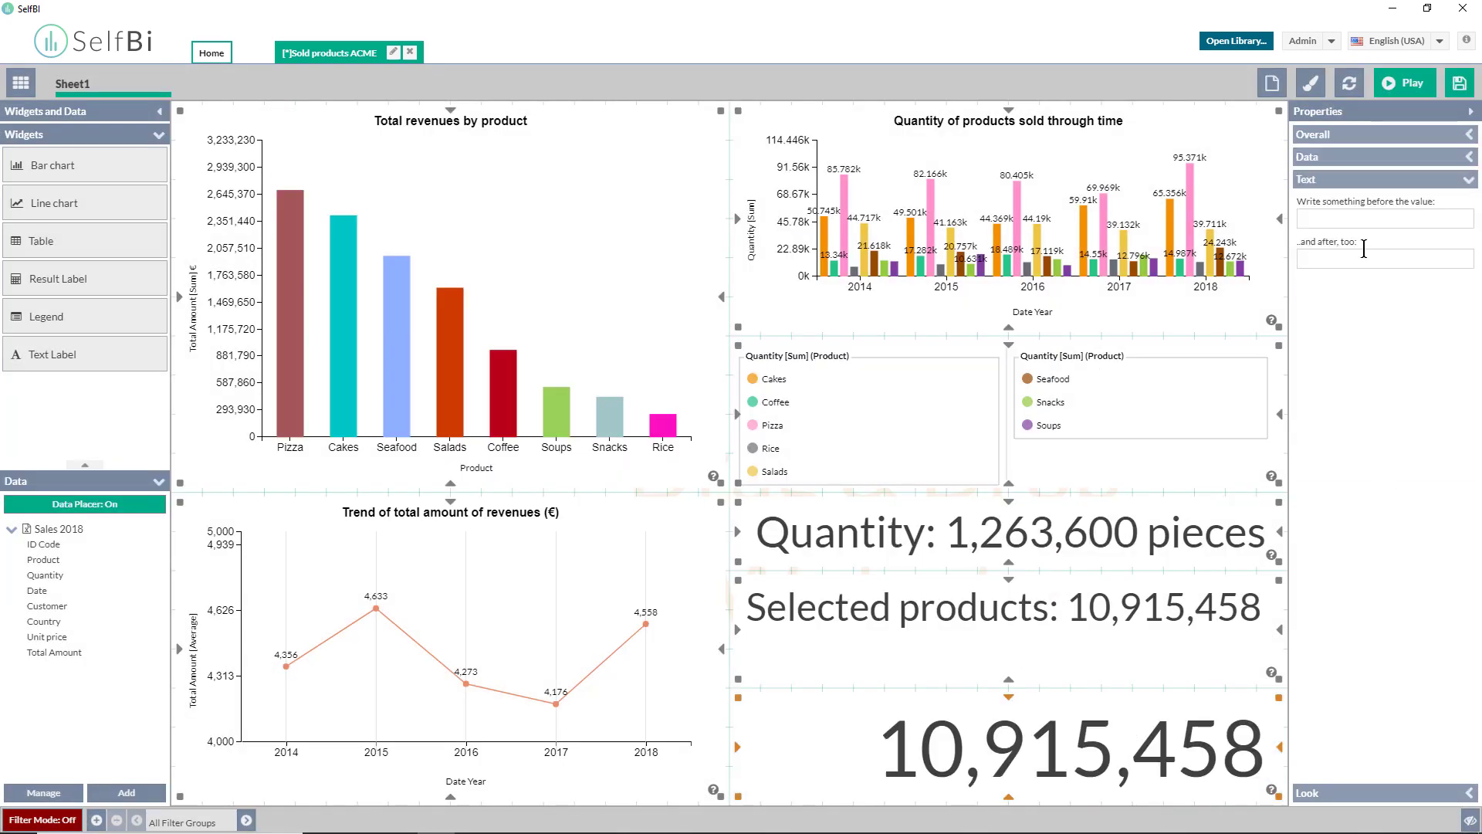
left_click(1363, 219)
type("Total revenues:")
key("Tab")
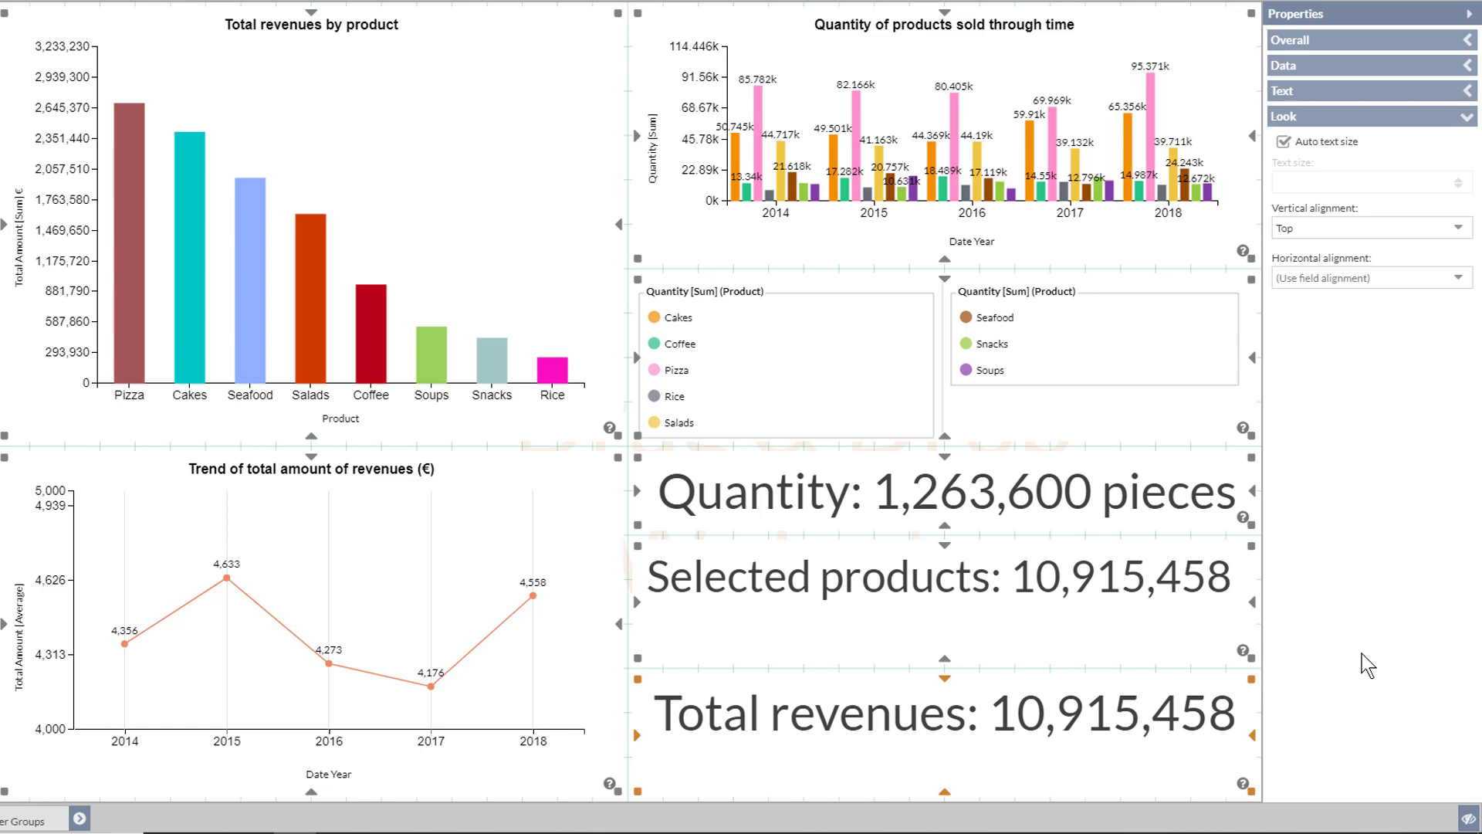
Set the Total revenues label to a fixed text size of 40, left-aligned
left_click(1284, 142)
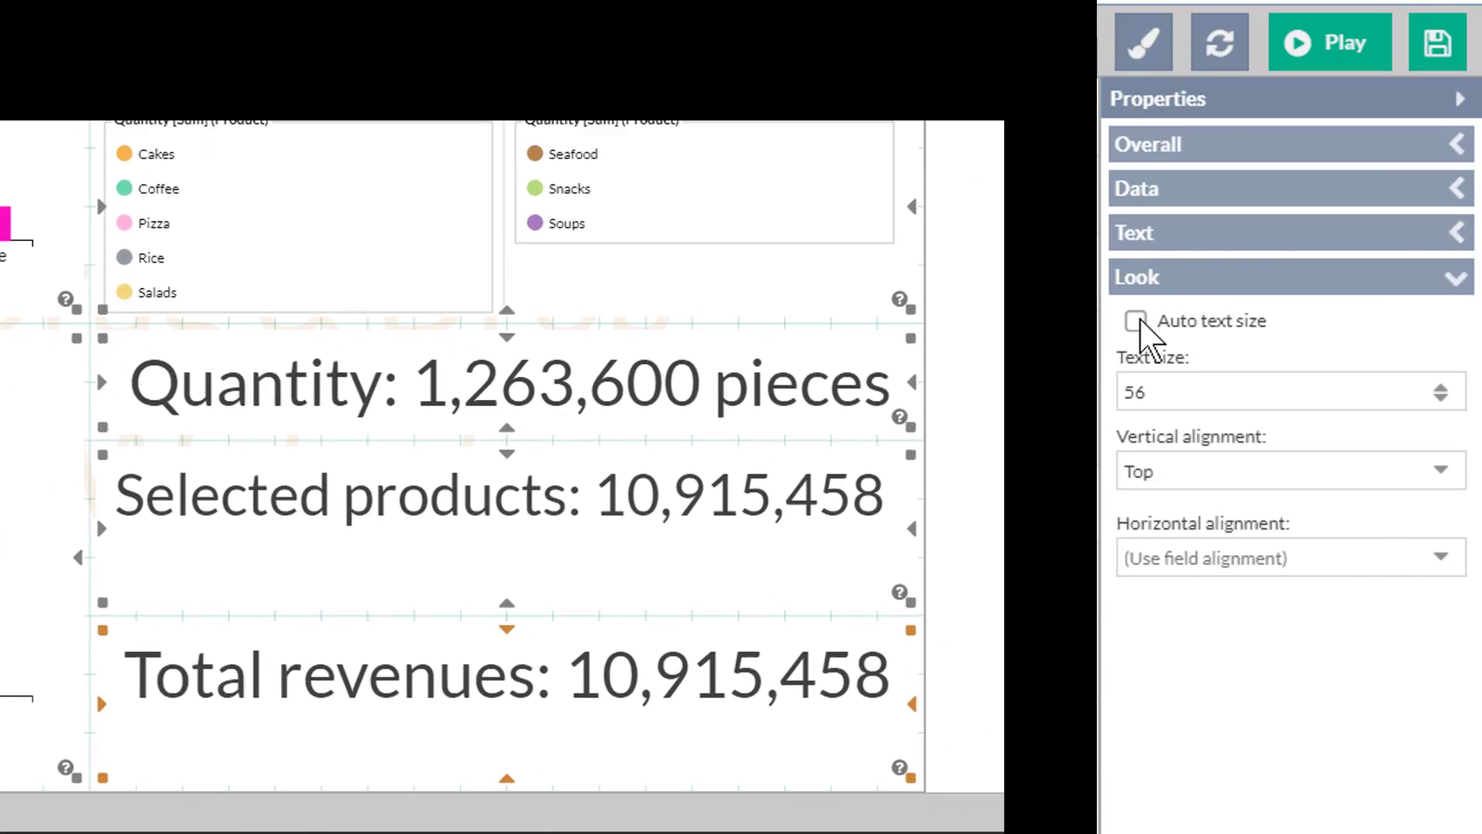
left_click_drag(1156, 394, 1109, 421)
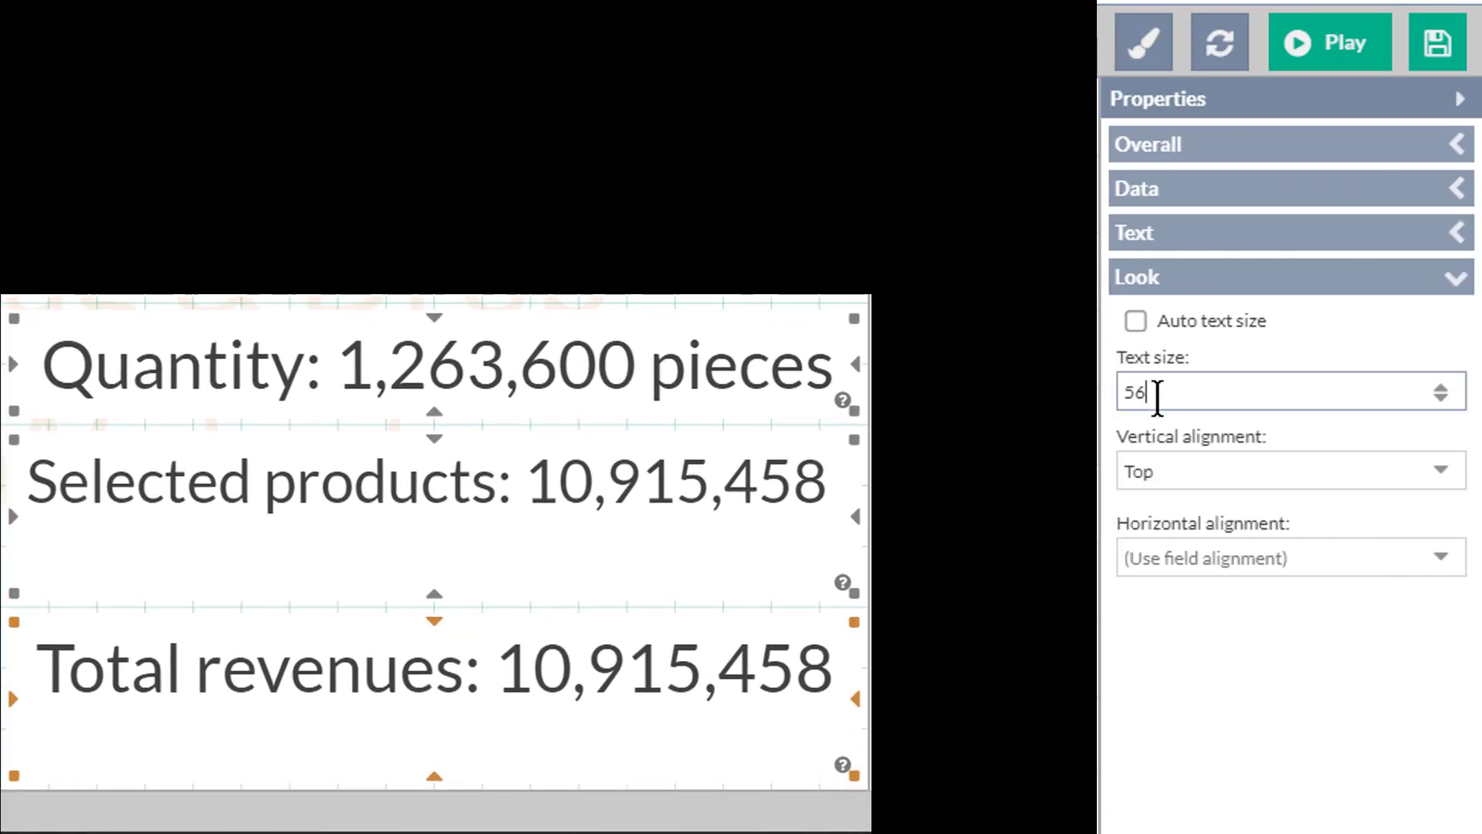
type("40")
key("Tab")
left_click(1258, 561)
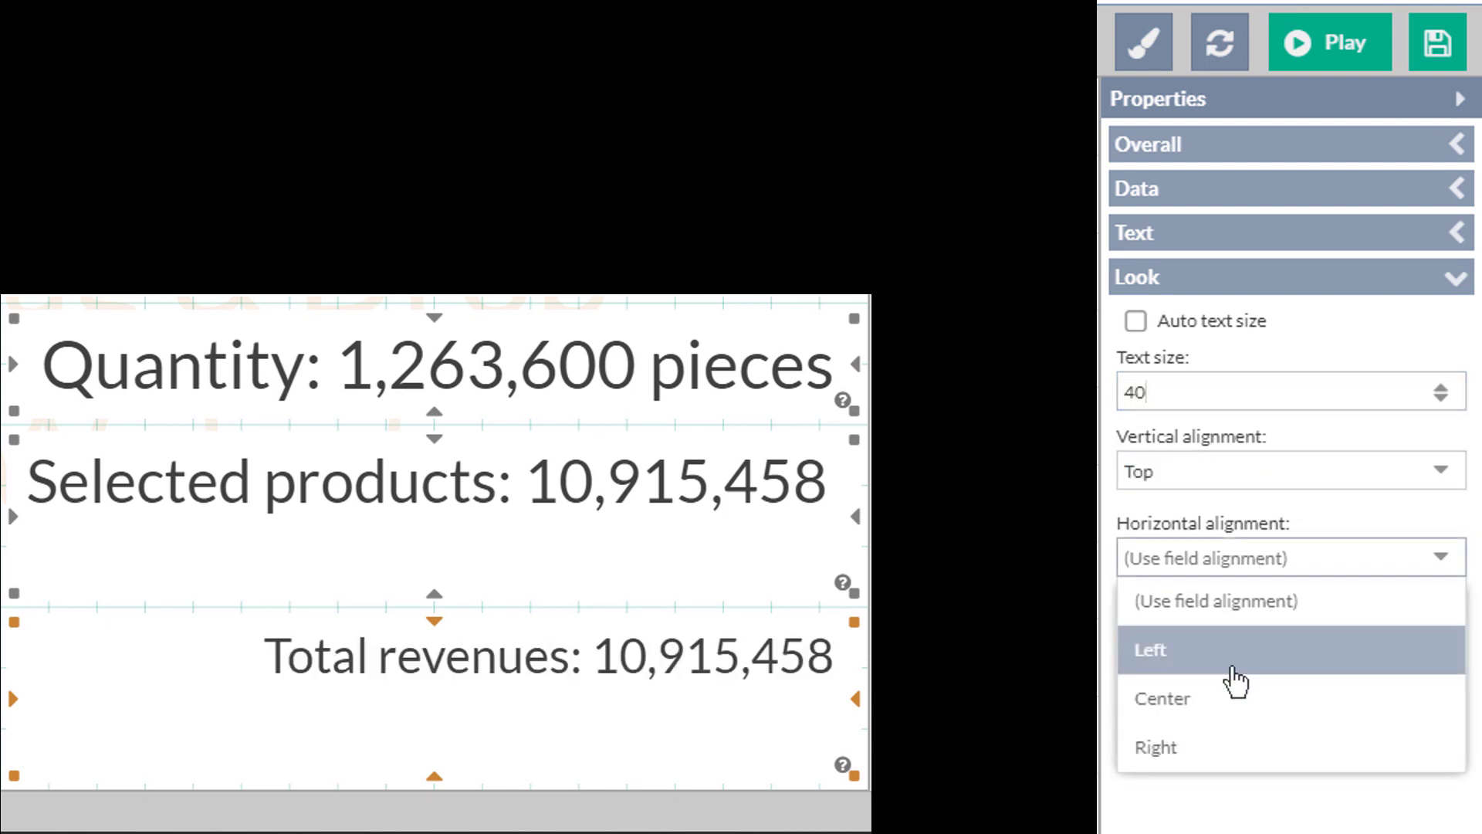
left_click(1246, 652)
Give the Selected products label a fixed text size of 40 and left alignment
left_click(711, 503)
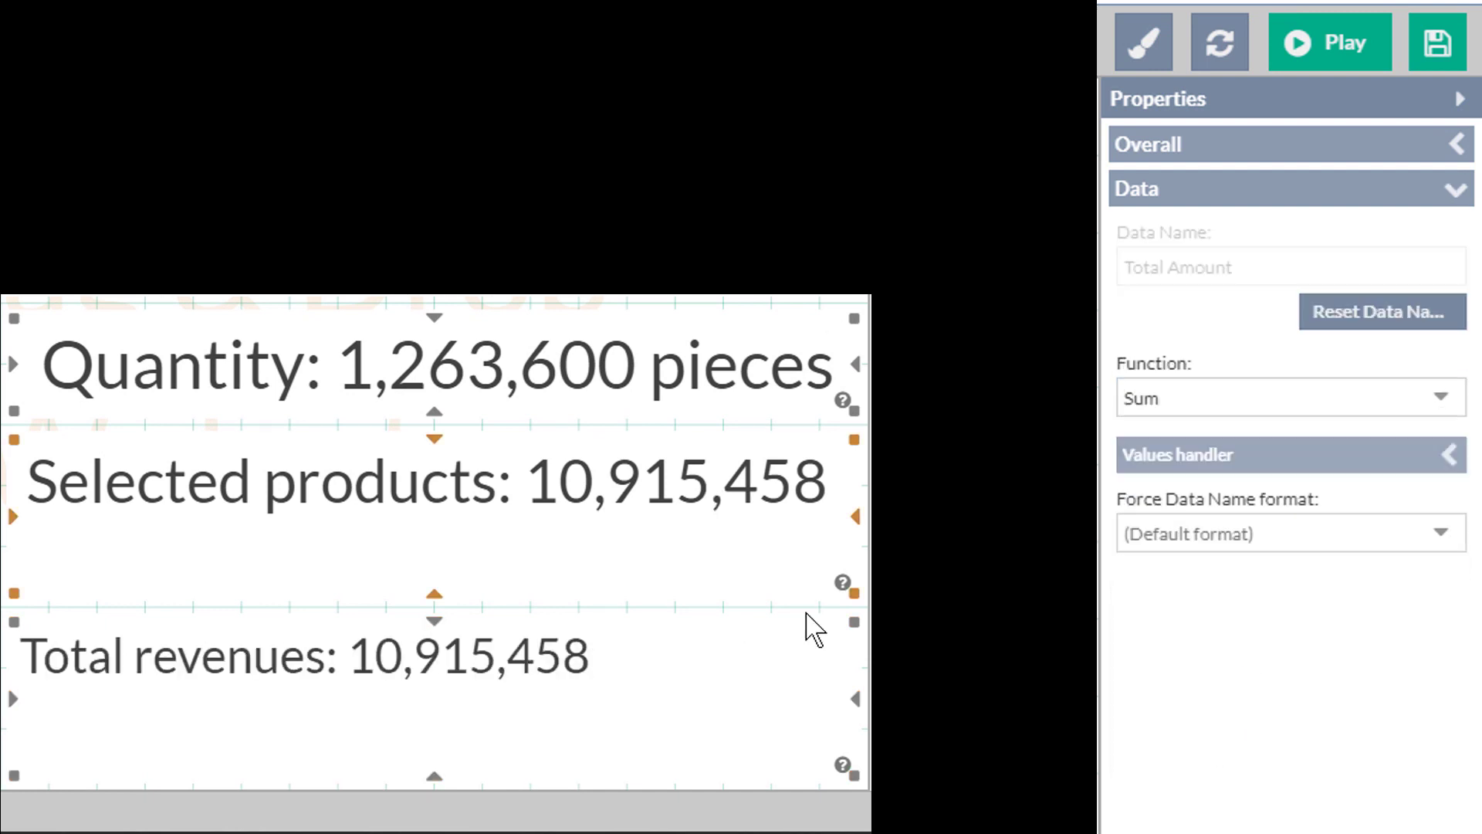
left_click(1223, 324)
left_click_drag(1154, 394, 1110, 429)
type("40")
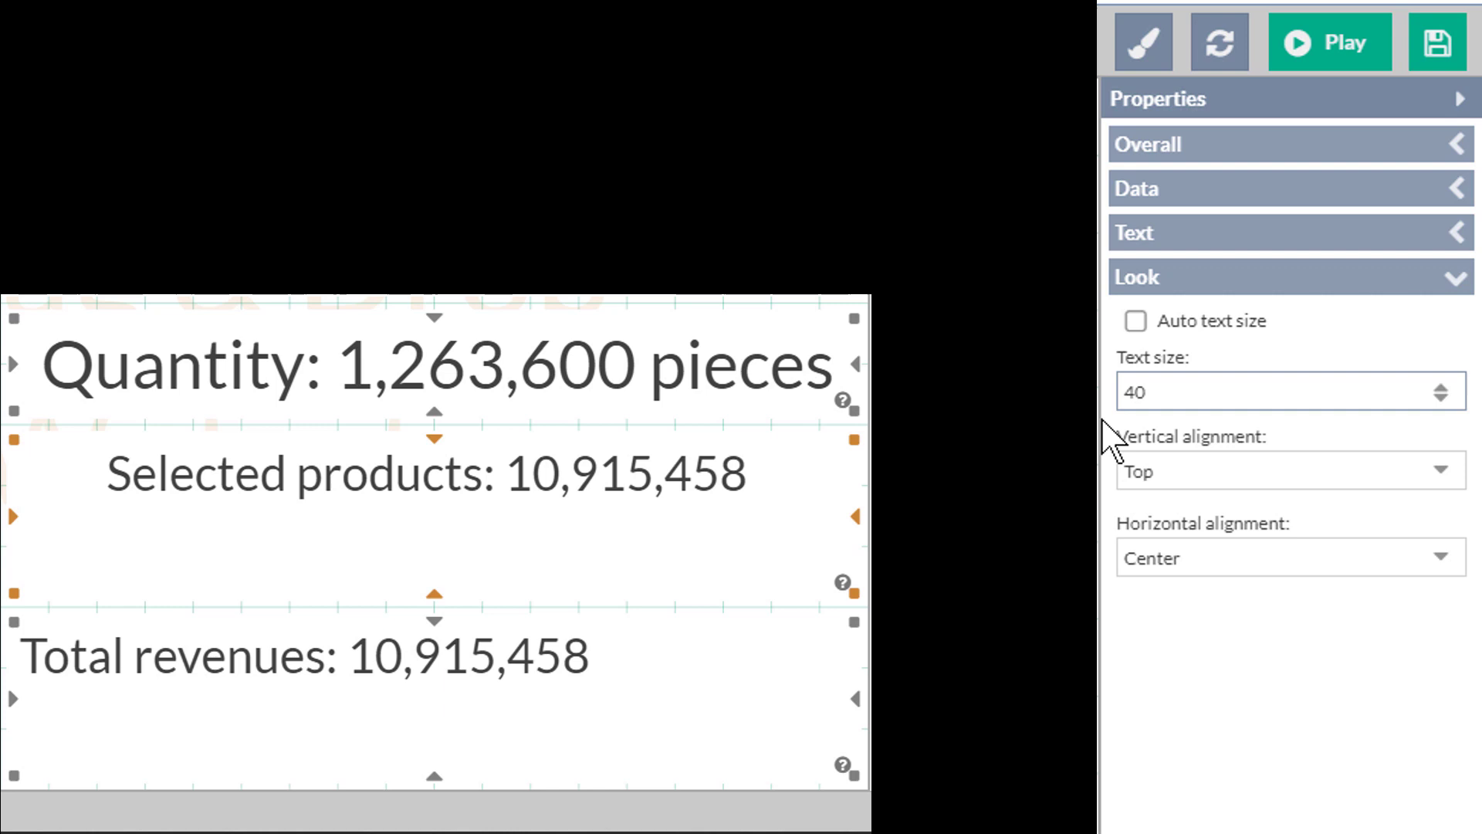
left_click(1199, 577)
left_click(1174, 653)
Give the Quantity label a fixed text size of 40 and left alignment
left_click(818, 370)
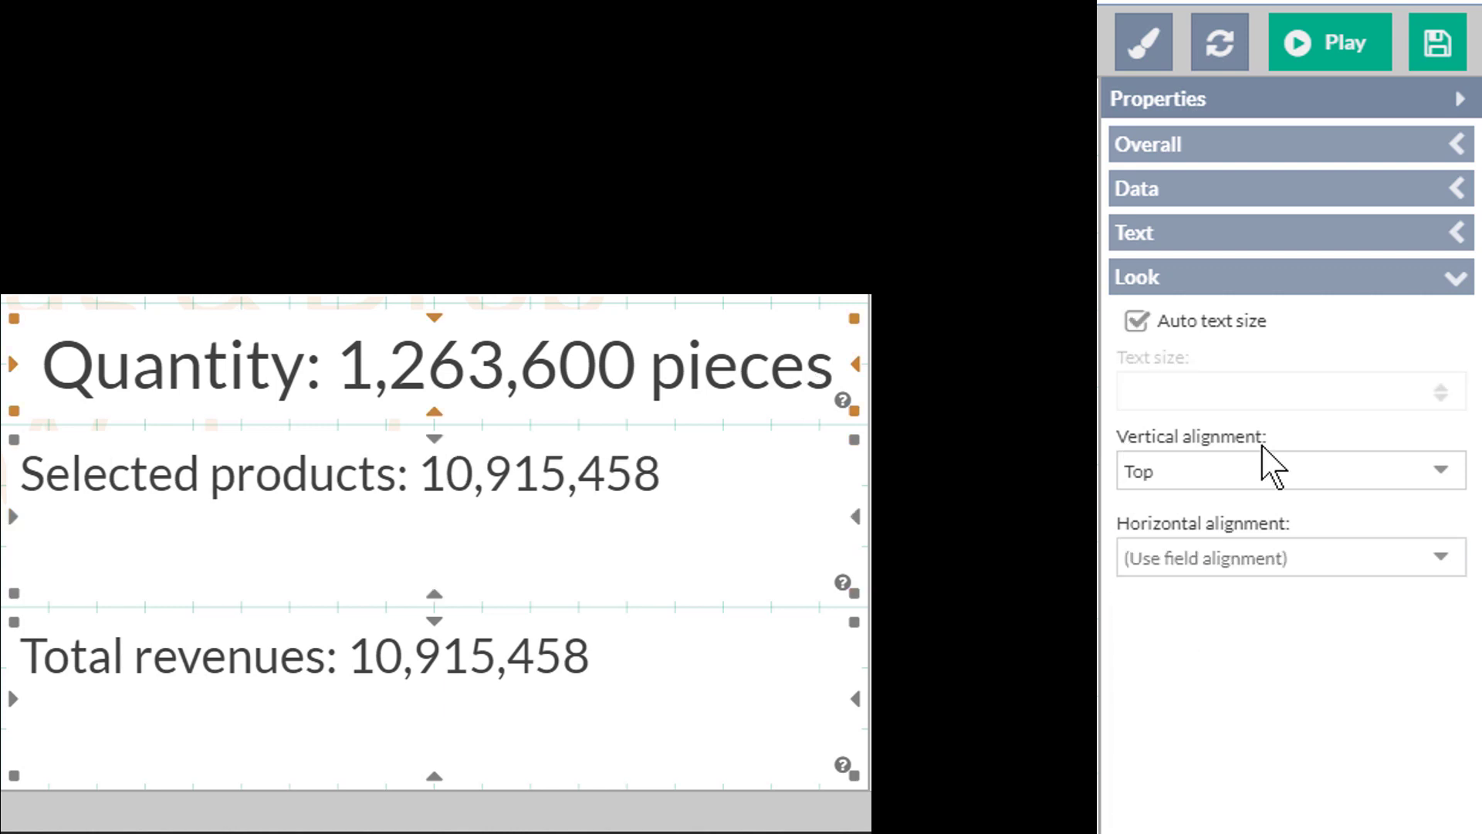
left_click(1195, 323)
double_click(1174, 390)
type("40")
key("Tab")
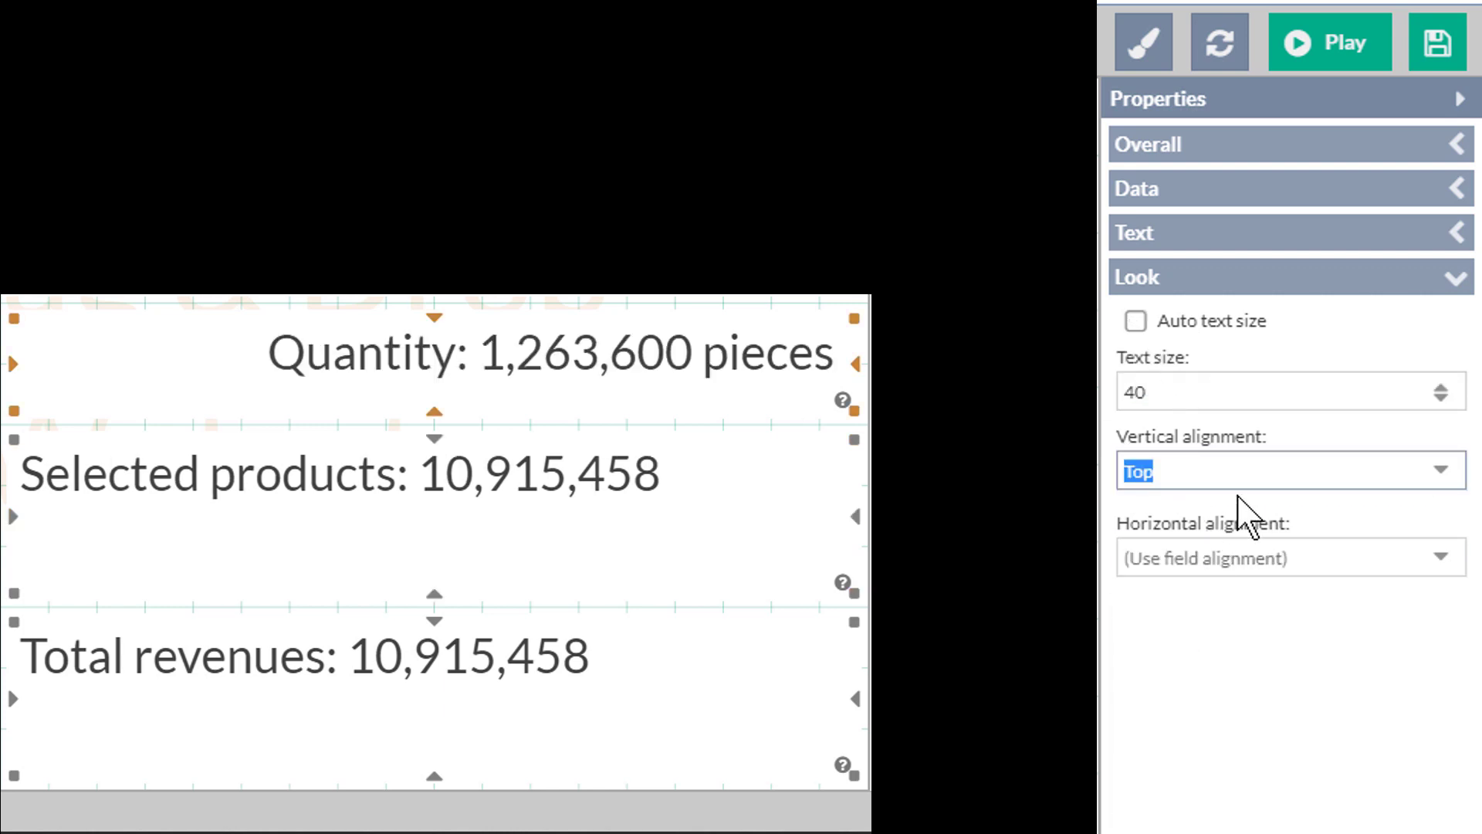
left_click(1235, 558)
left_click(1196, 649)
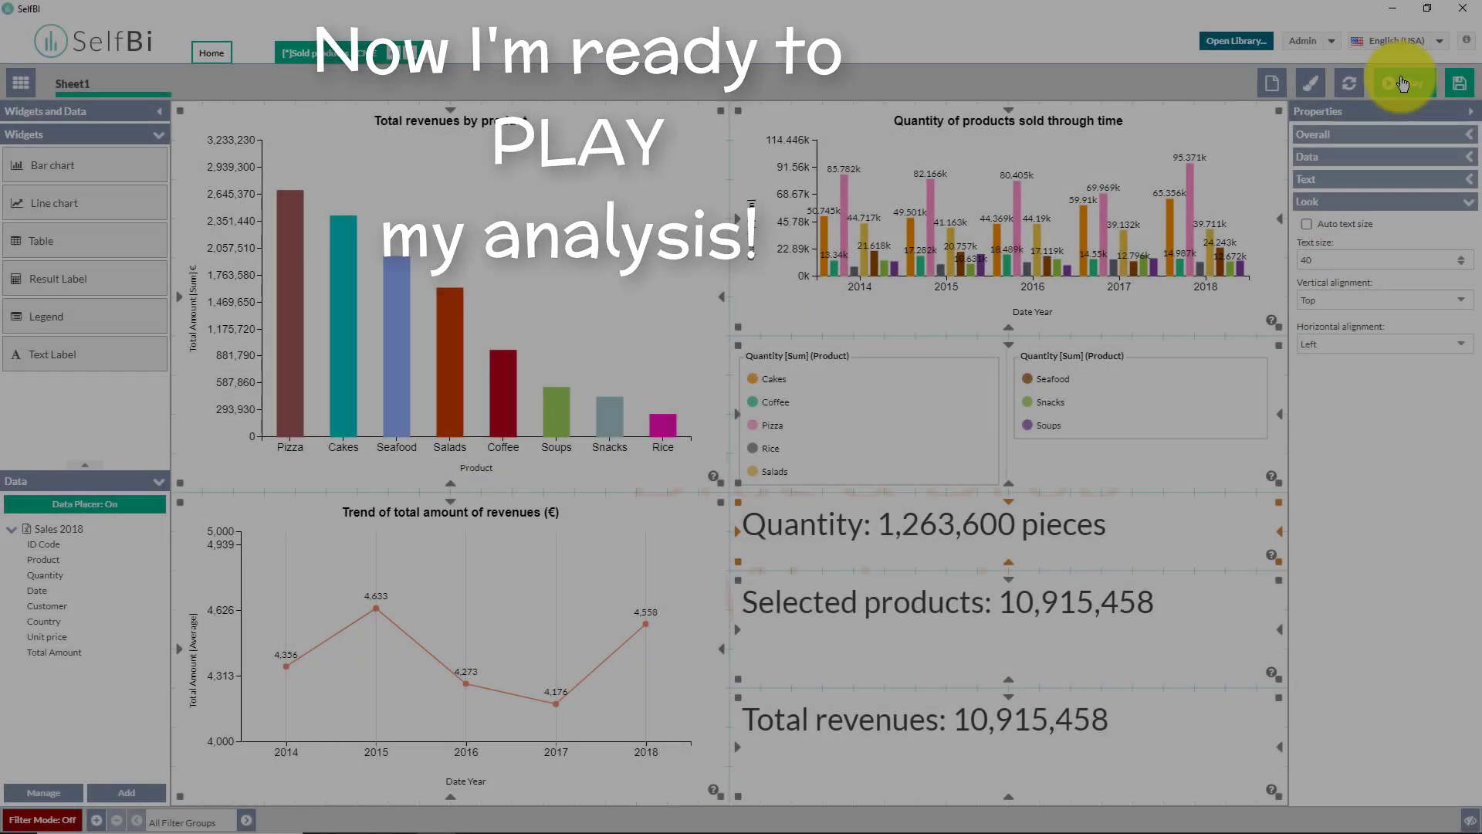
Play the analysis and filter it to 2014–2015 on the bar chart's year axis
left_click(1362, 43)
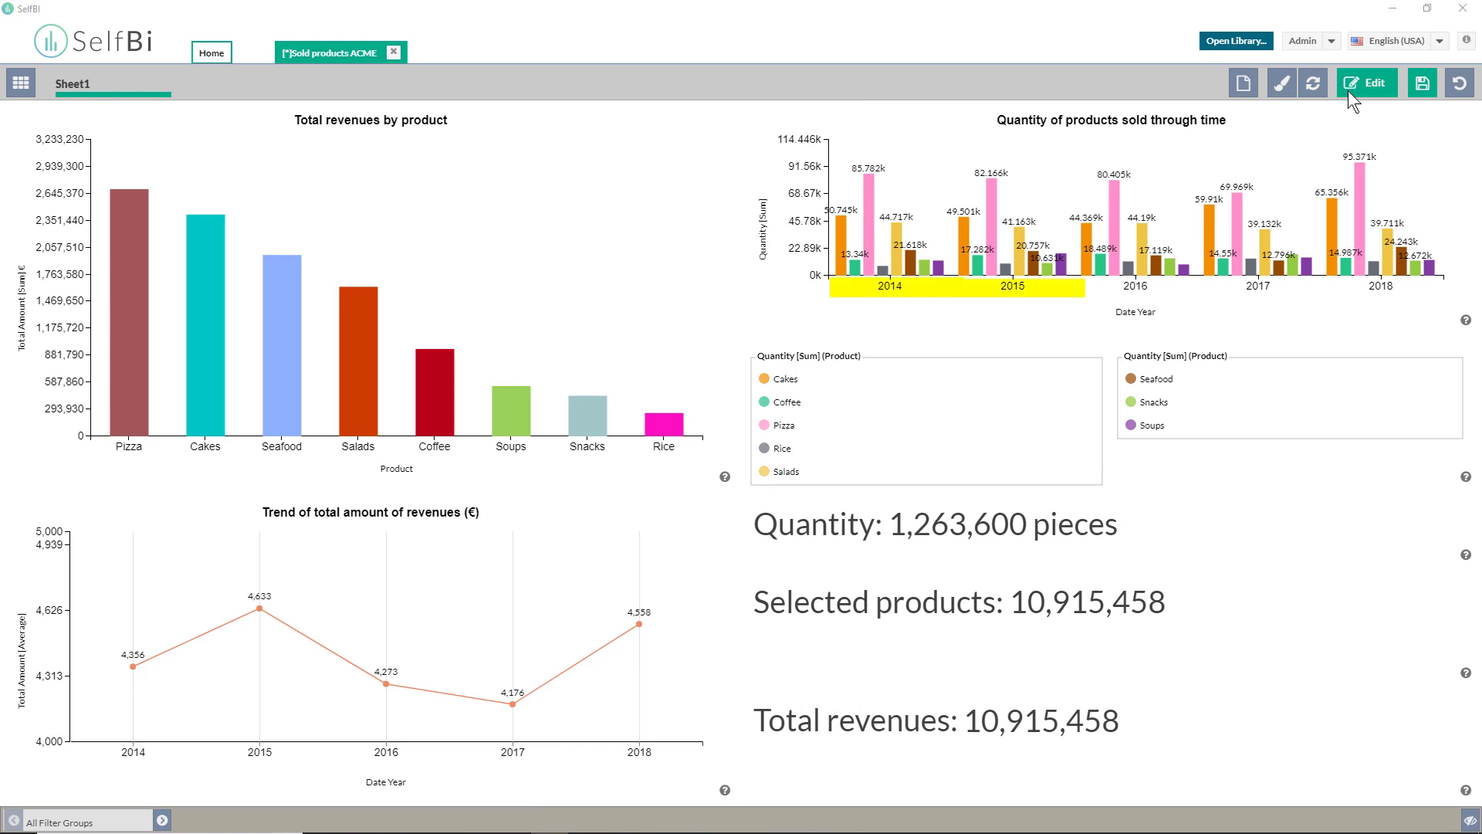
left_click(1040, 300)
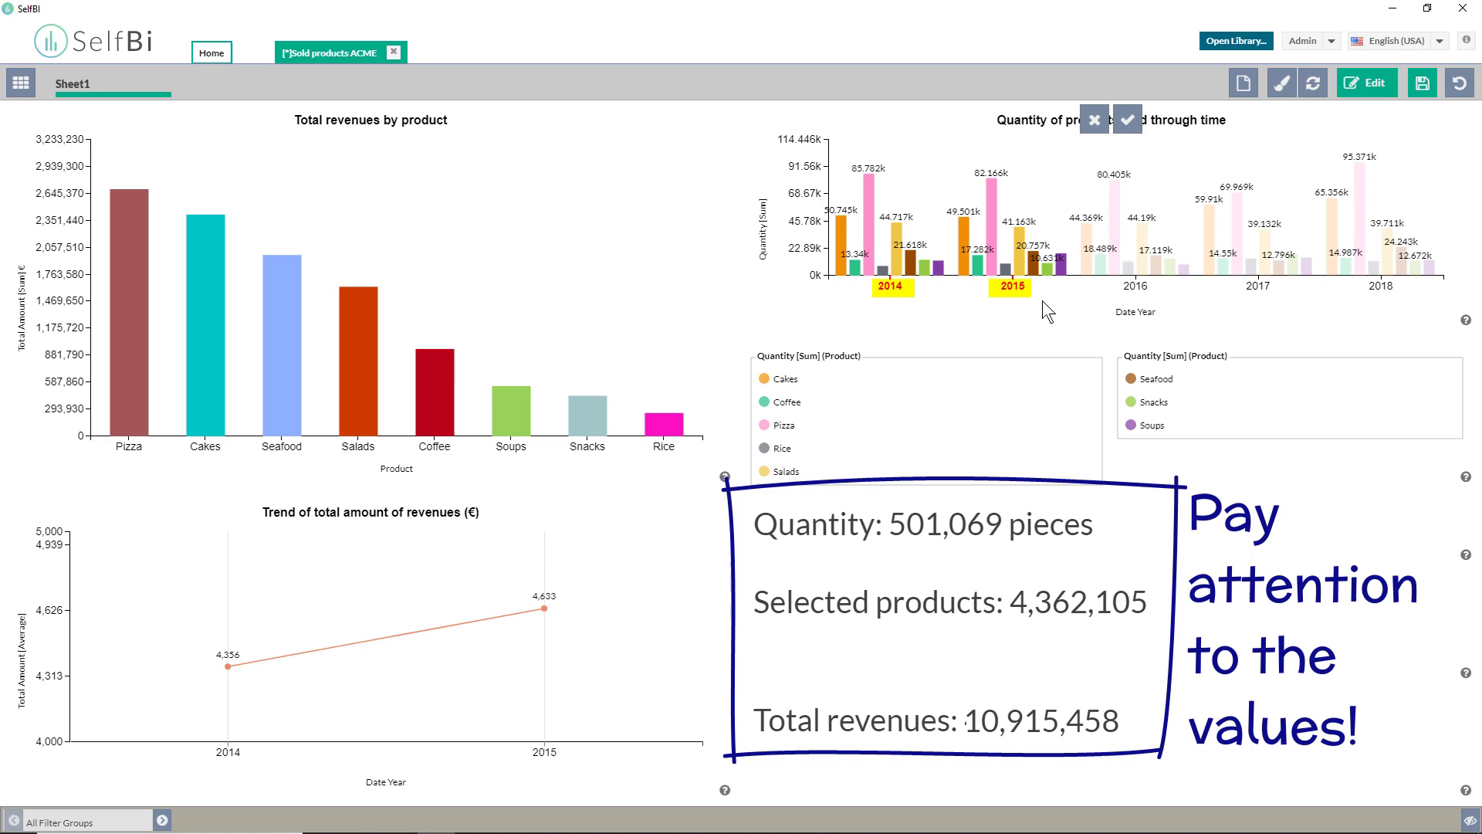
left_click(1128, 120)
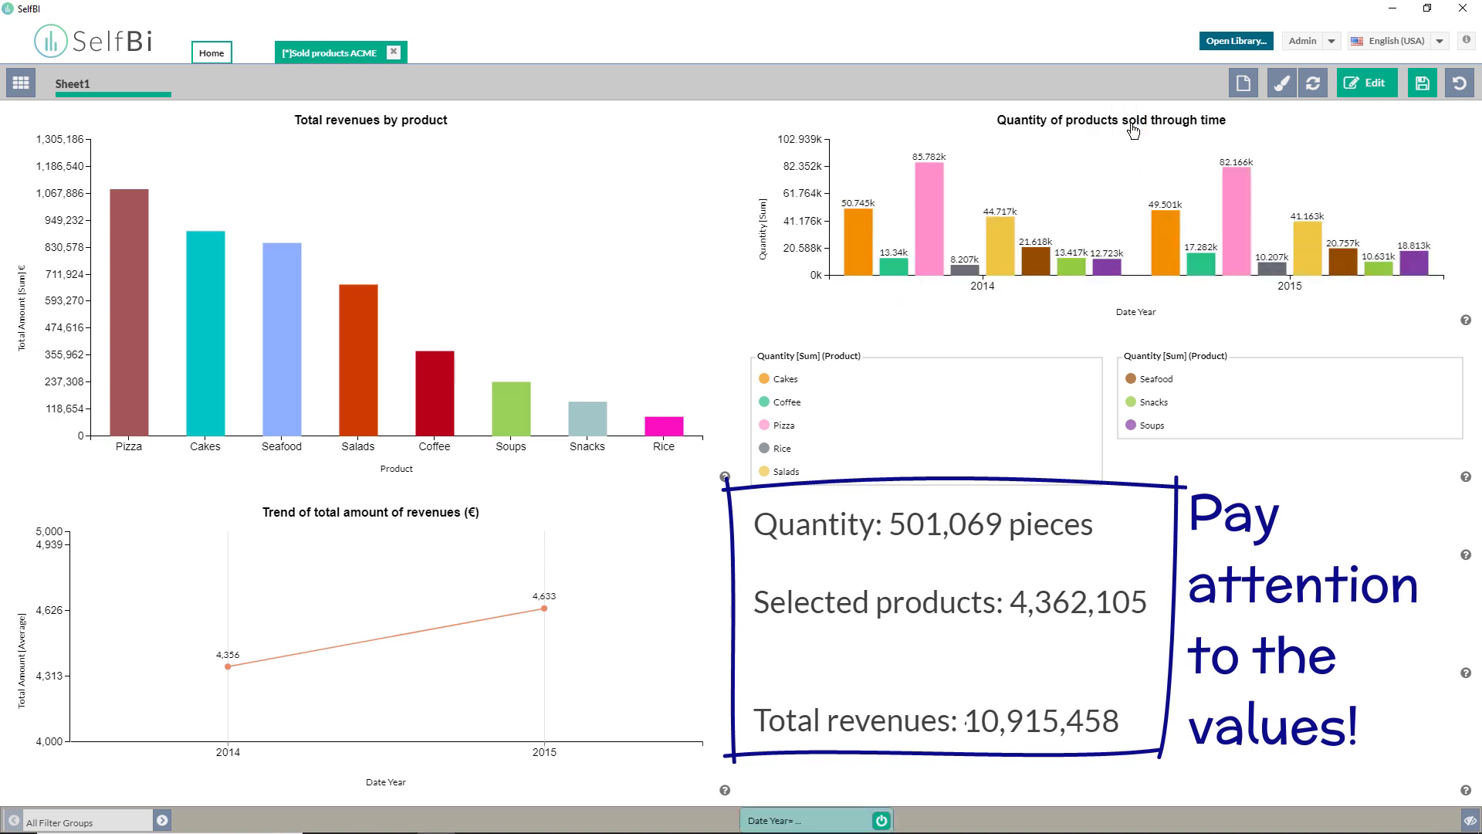